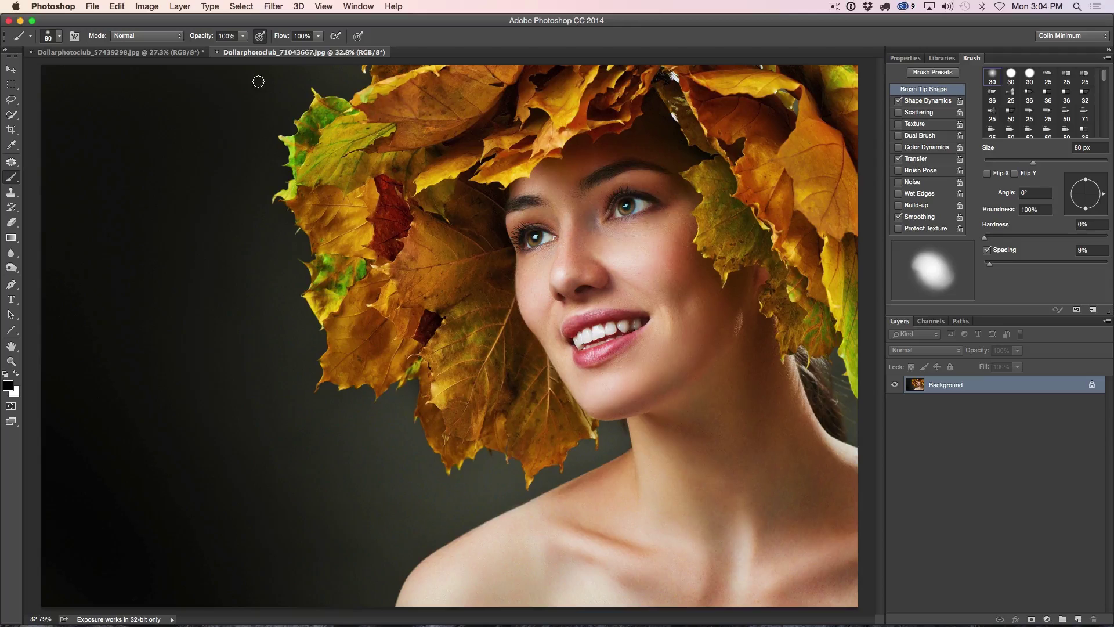
Switch to the autumn leaves document and activate the Move tool.
click(174, 52)
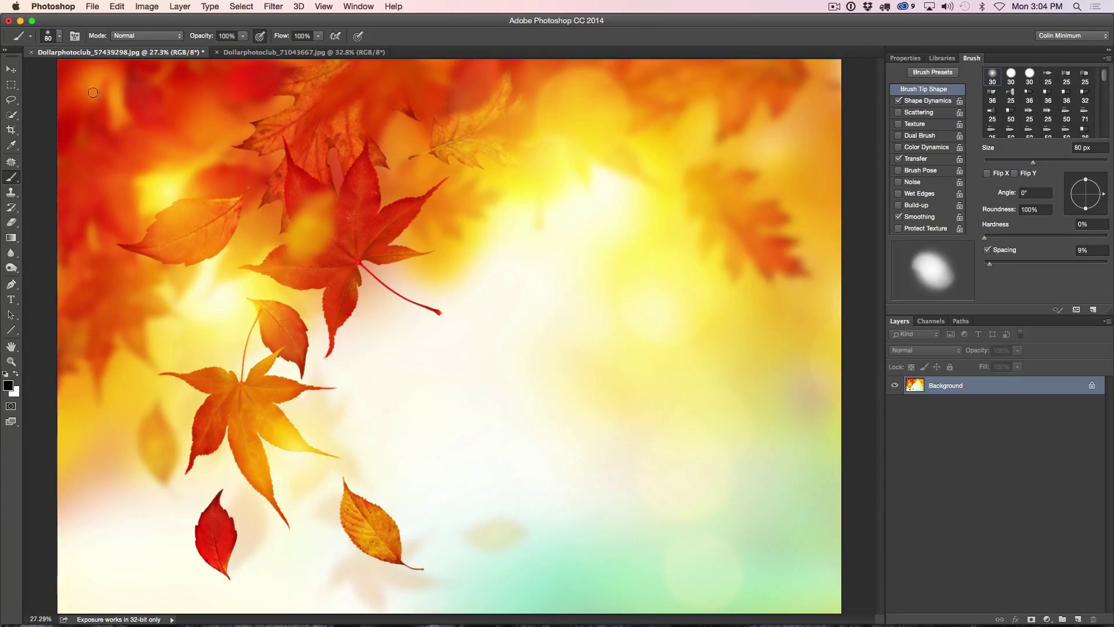
click(11, 70)
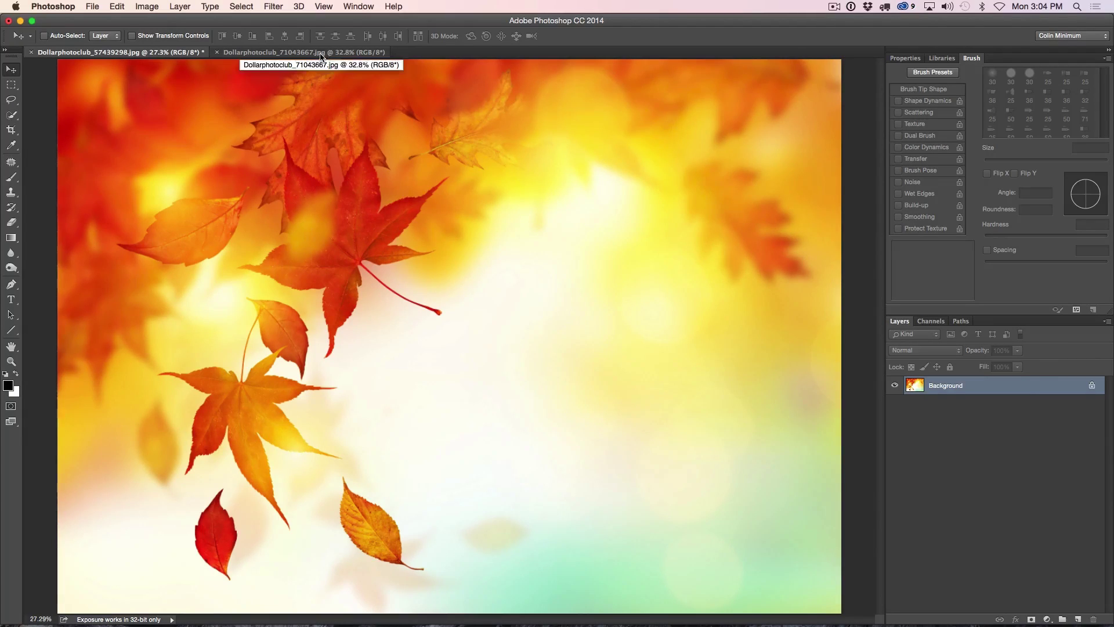
Turn off the application frame and try to drag an image between the two documents as separate floating windows.
click(356, 7)
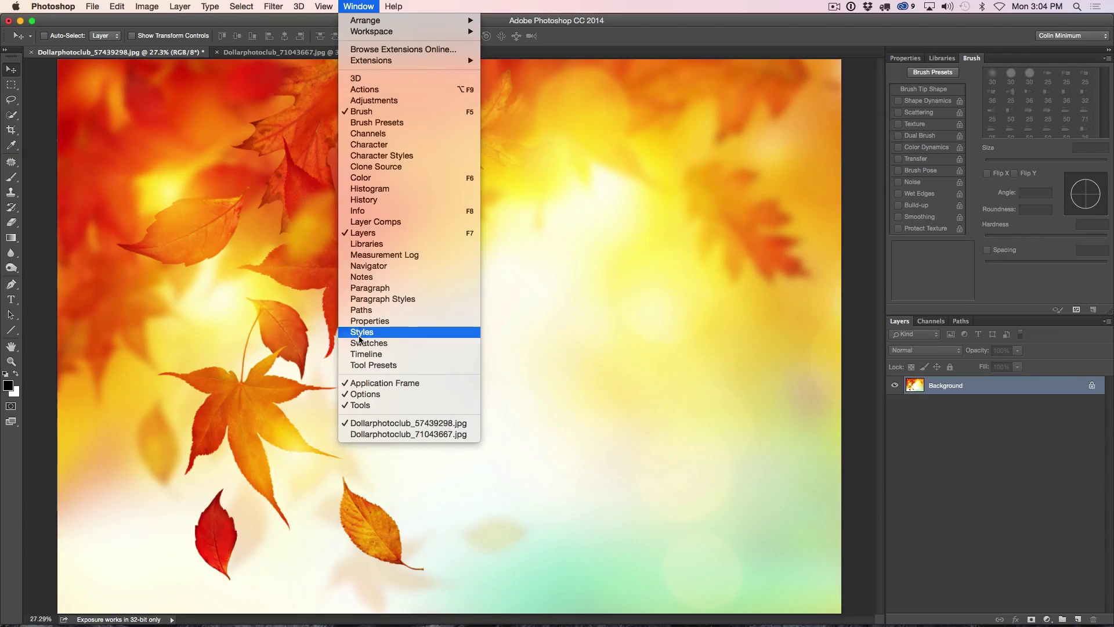
click(378, 384)
drag(312, 50, 607, 77)
drag(417, 151, 210, 149)
drag(473, 134, 424, 94)
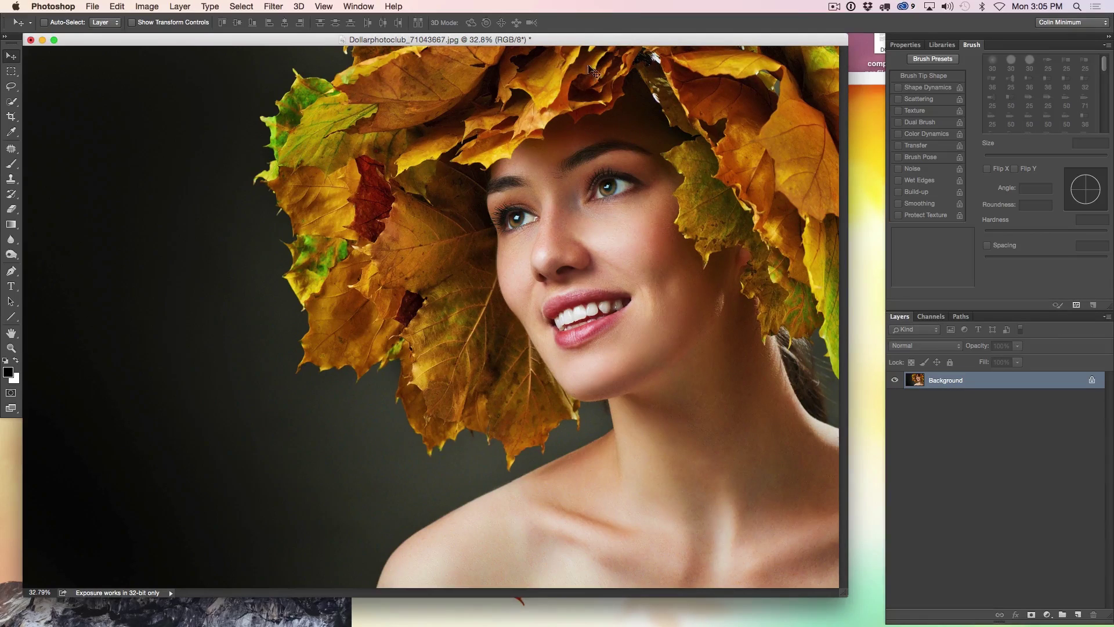
Reposition the floating portrait window and turn the application frame back on.
drag(611, 41, 610, 70)
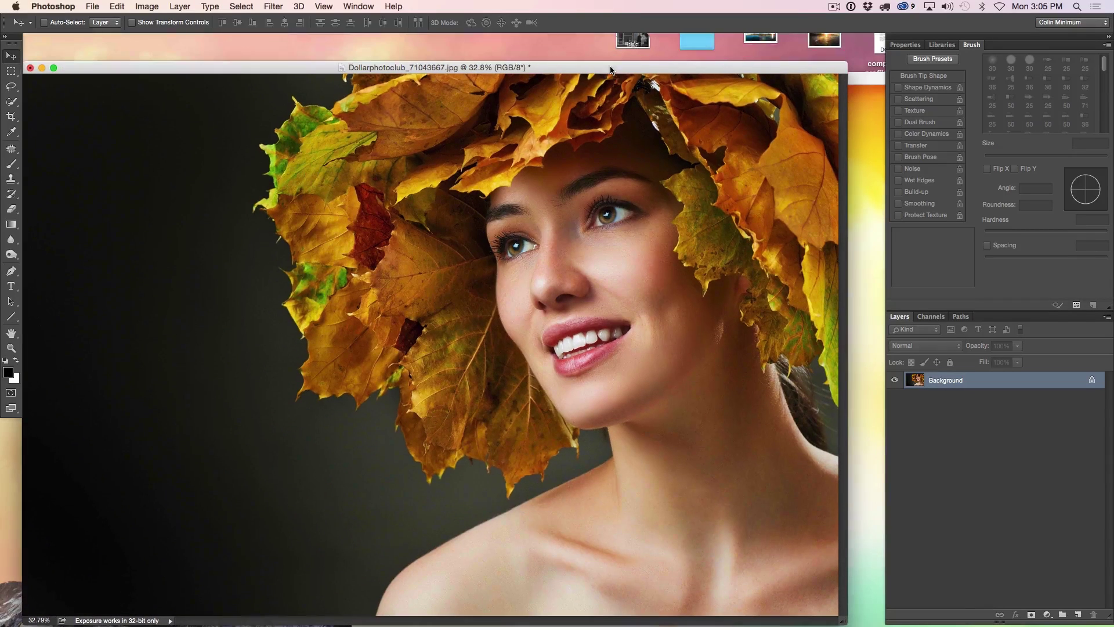
click(358, 6)
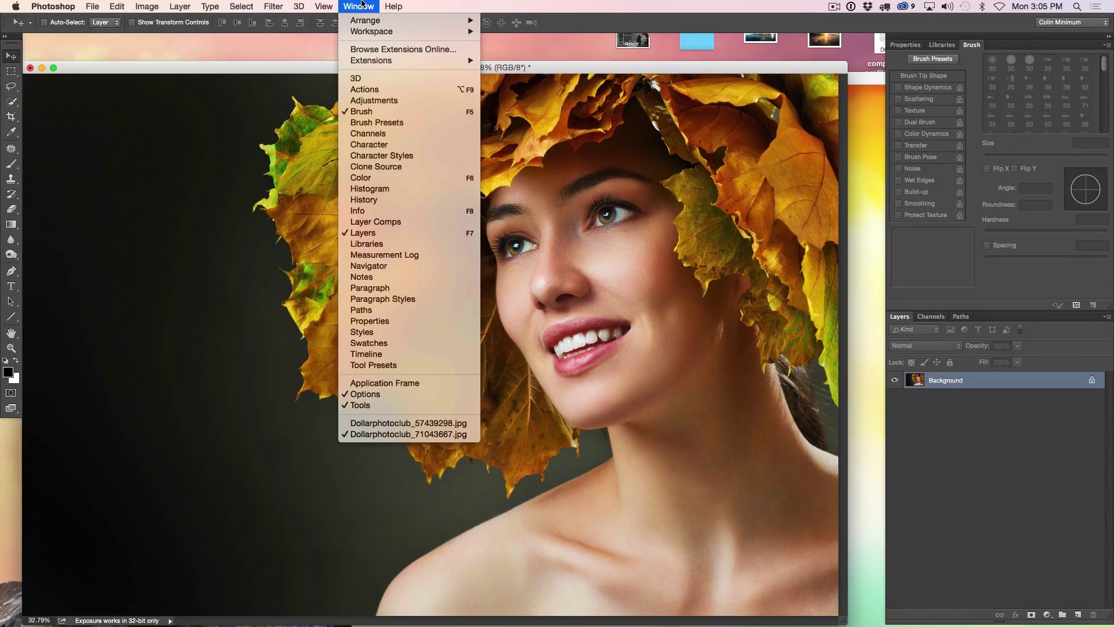
click(385, 383)
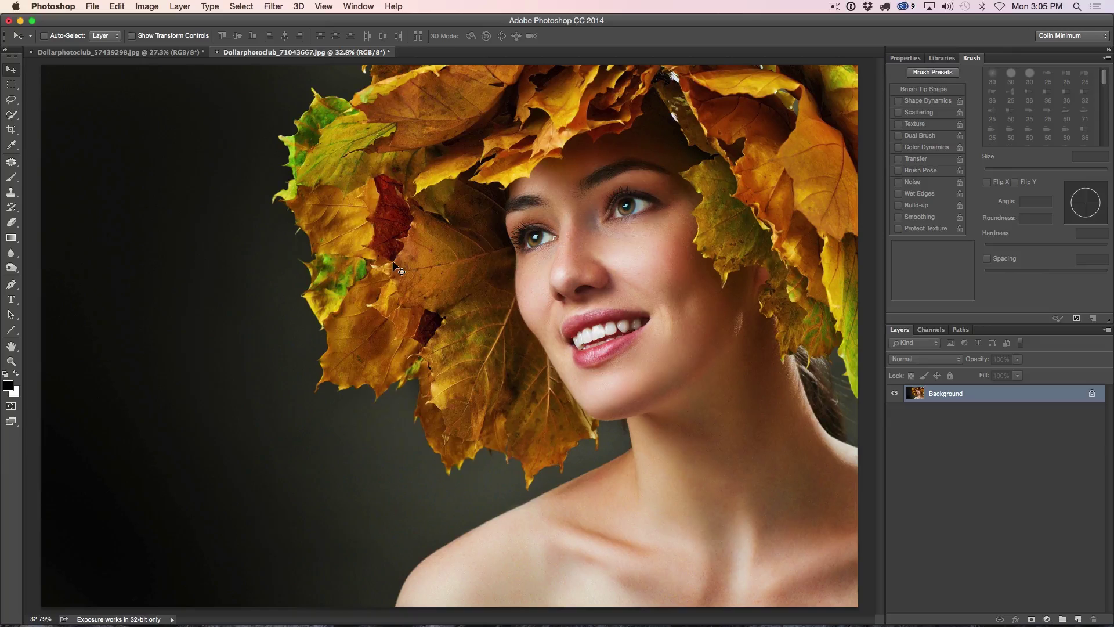
Copy the autumn leaves image into the portrait document as a new layer covering the whole canvas.
click(172, 52)
click(267, 53)
click(192, 53)
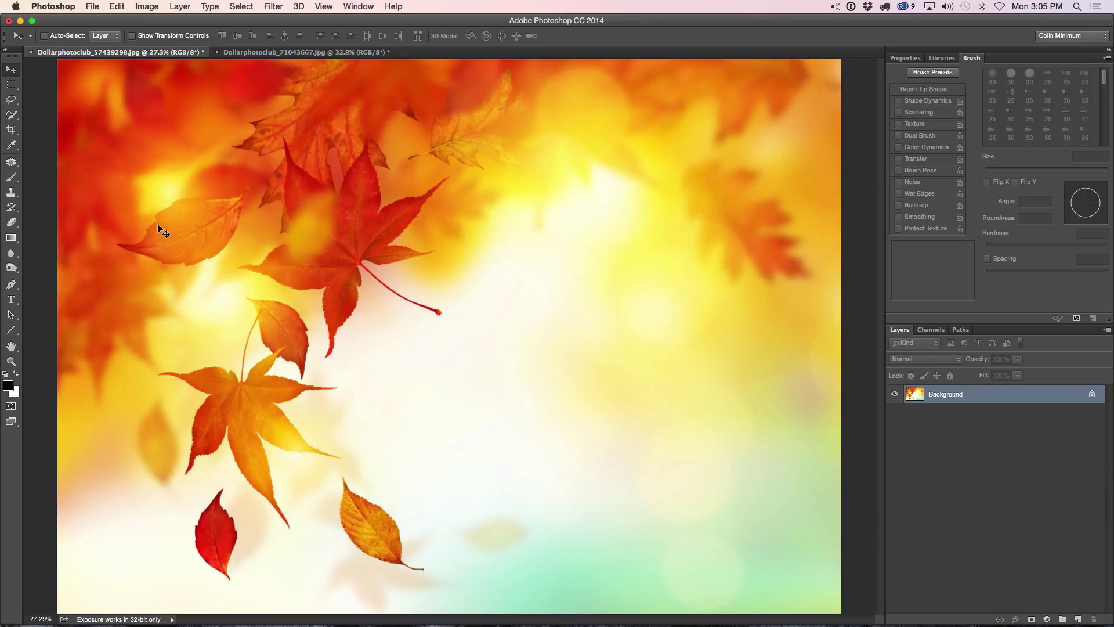
drag(169, 216, 402, 262)
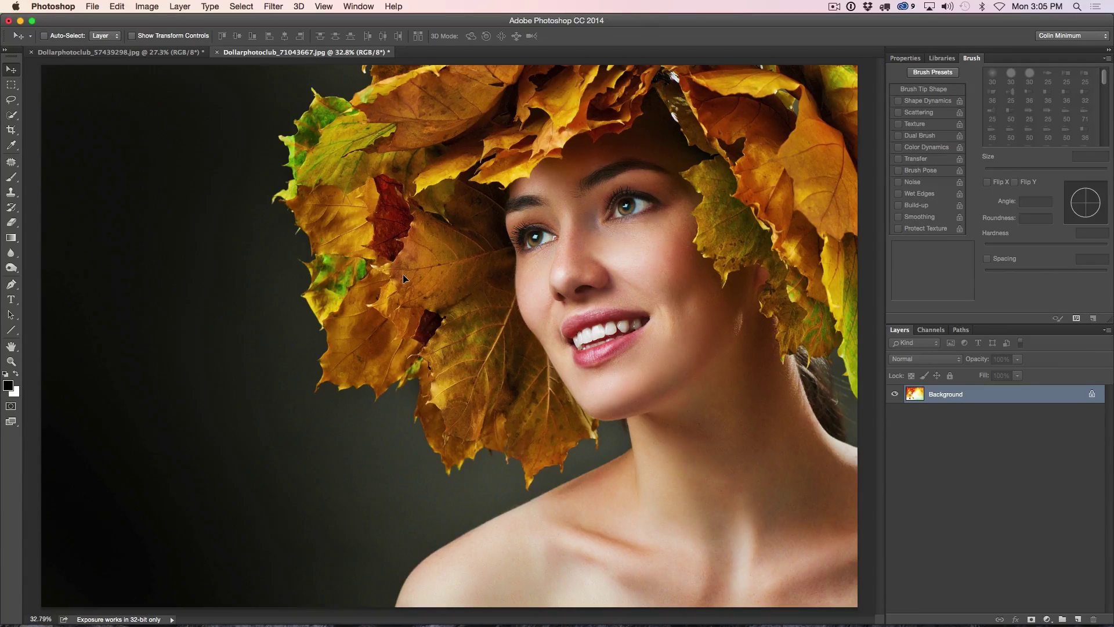
drag(403, 274, 490, 282)
drag(404, 262, 405, 264)
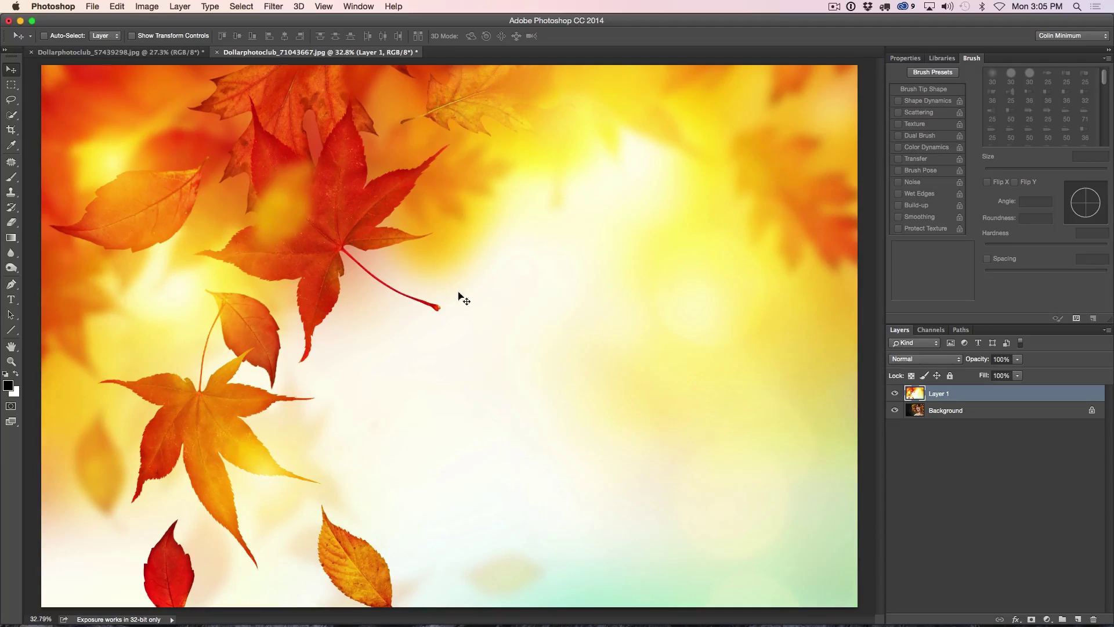
Toggle the visibility of Layer 1 to compare the leaves with the portrait underneath, leaving Layer 1 hidden.
click(894, 394)
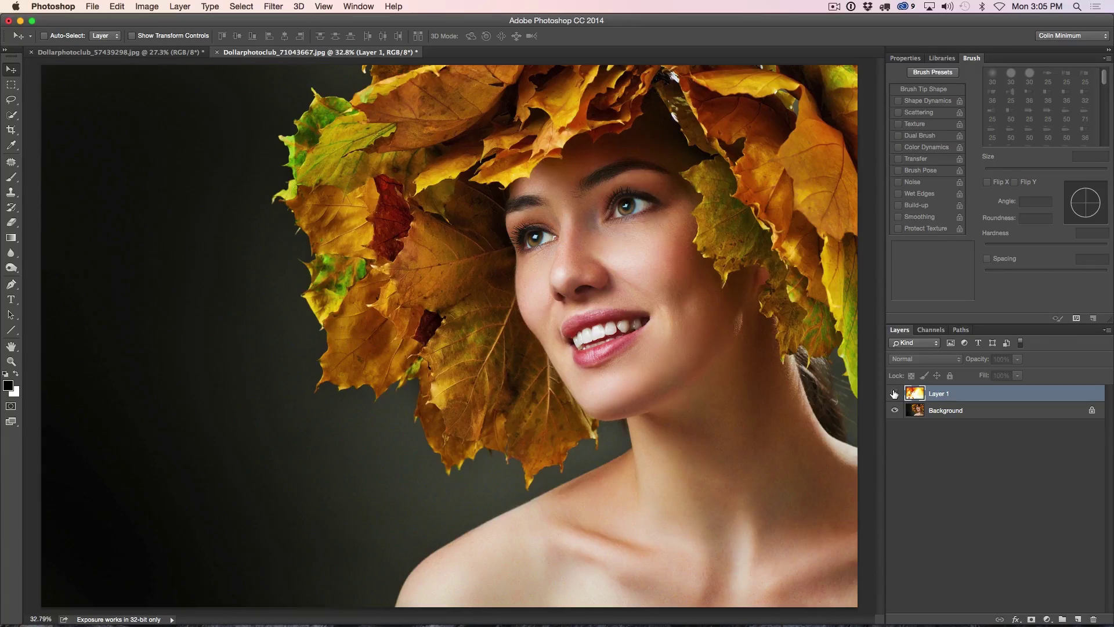
click(894, 394)
click(894, 394)
click(894, 394)
click(894, 394)
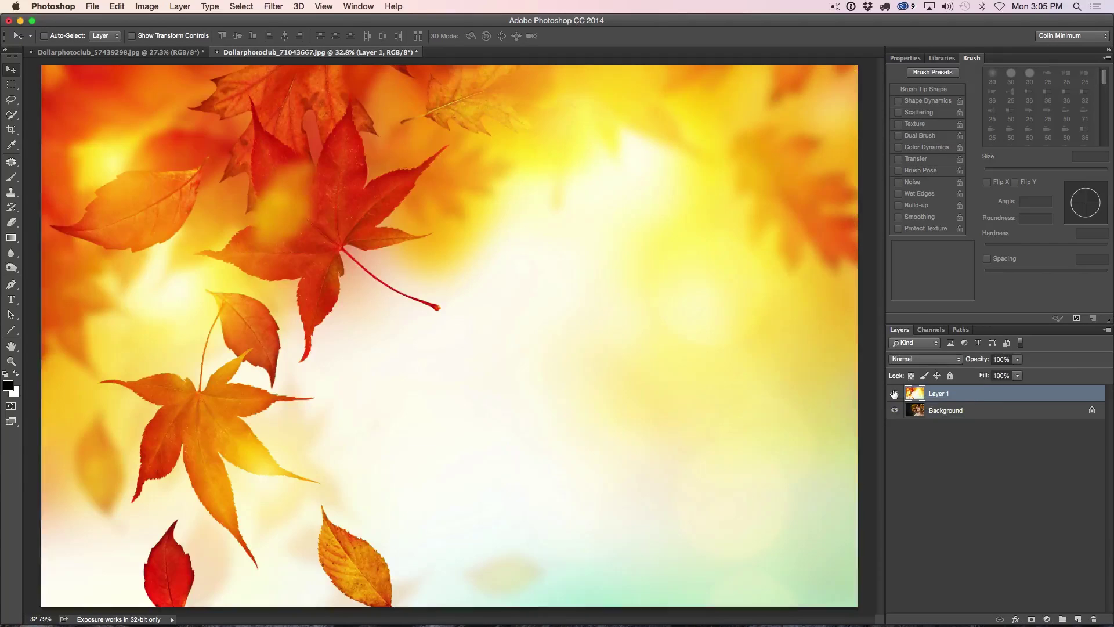
click(895, 394)
click(894, 394)
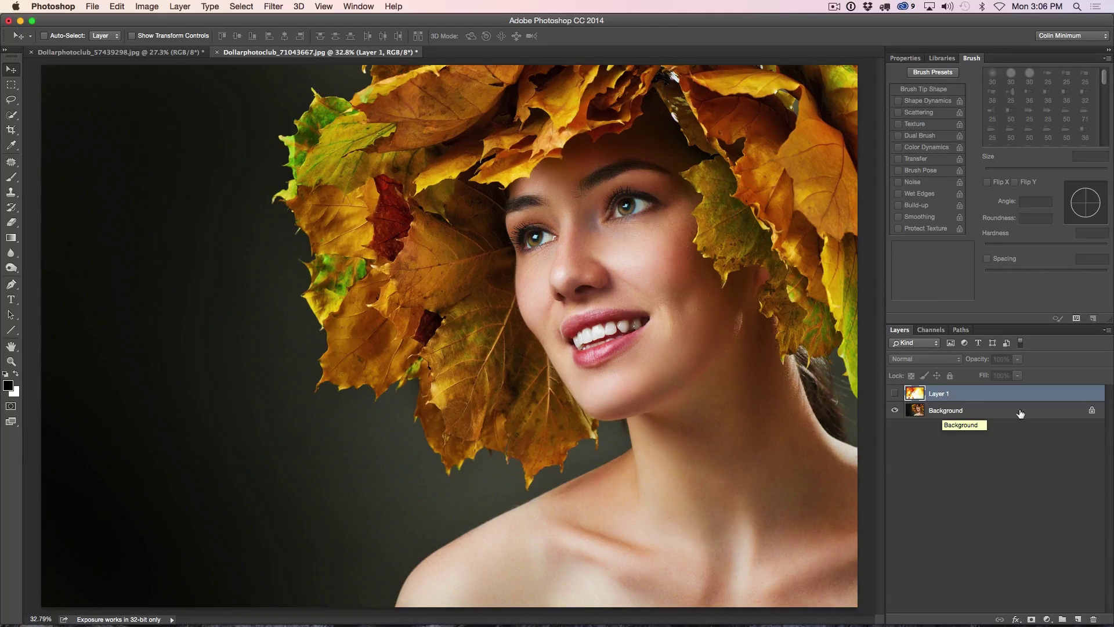
Unlock the portrait's Background layer and move it above the leaves layer, with both layers visible.
click(1093, 410)
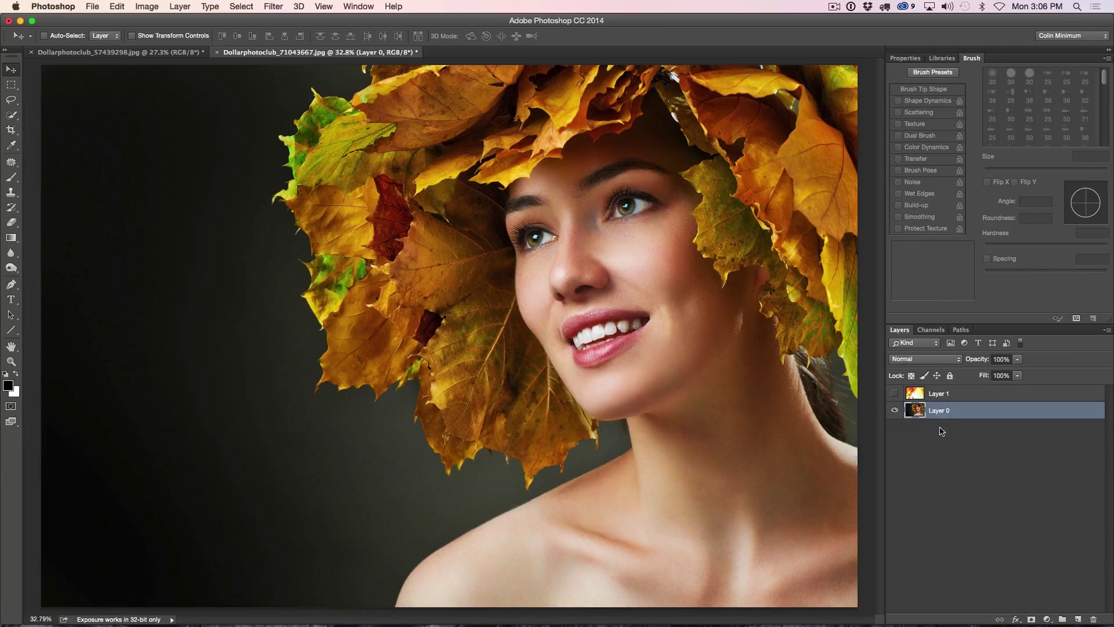
click(894, 394)
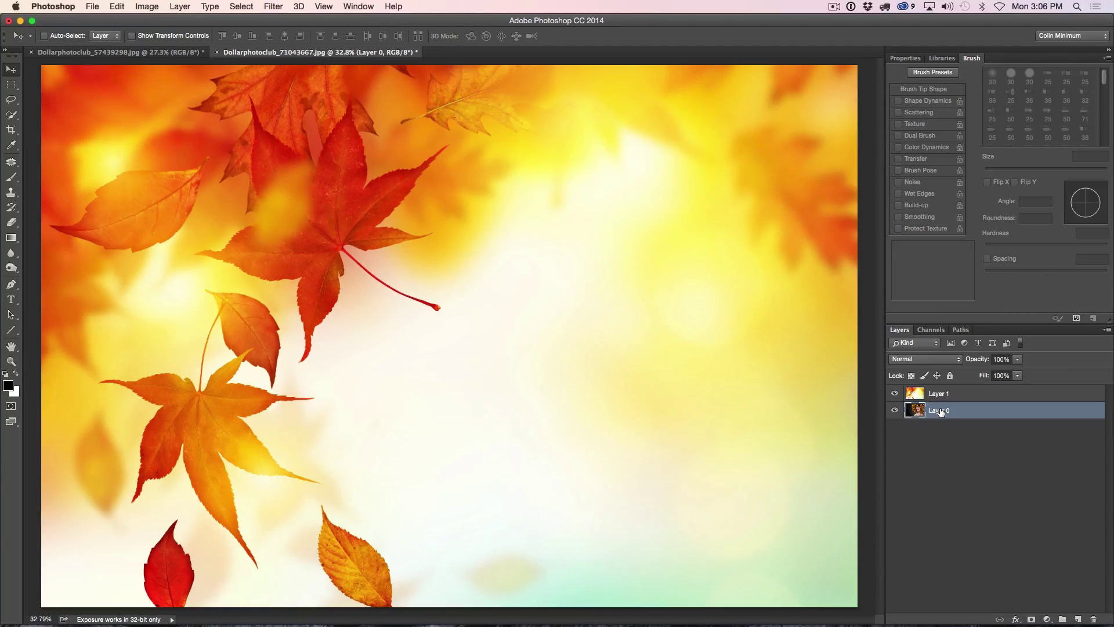
drag(940, 412, 943, 392)
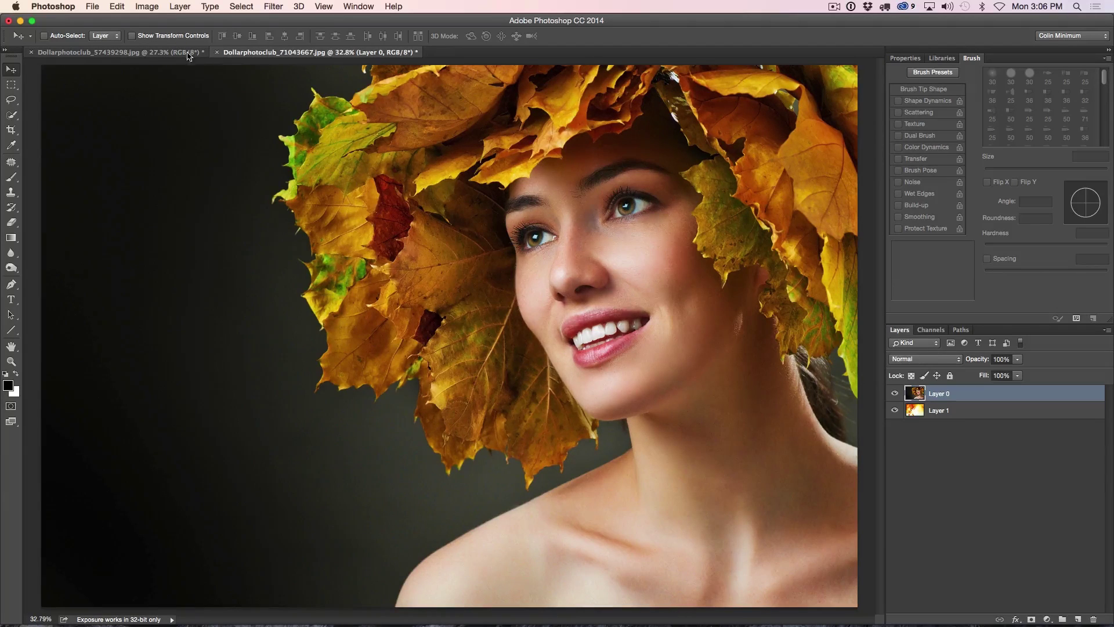
Add a white layer mask to Layer 0 in the portrait document and check the layer's visibility.
click(176, 54)
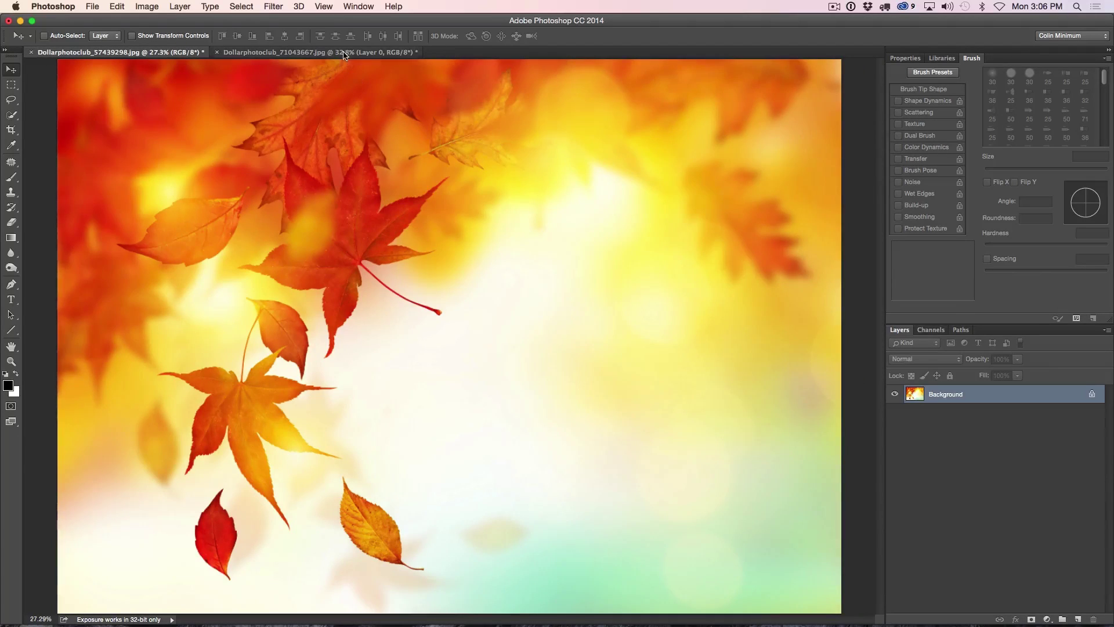
click(319, 52)
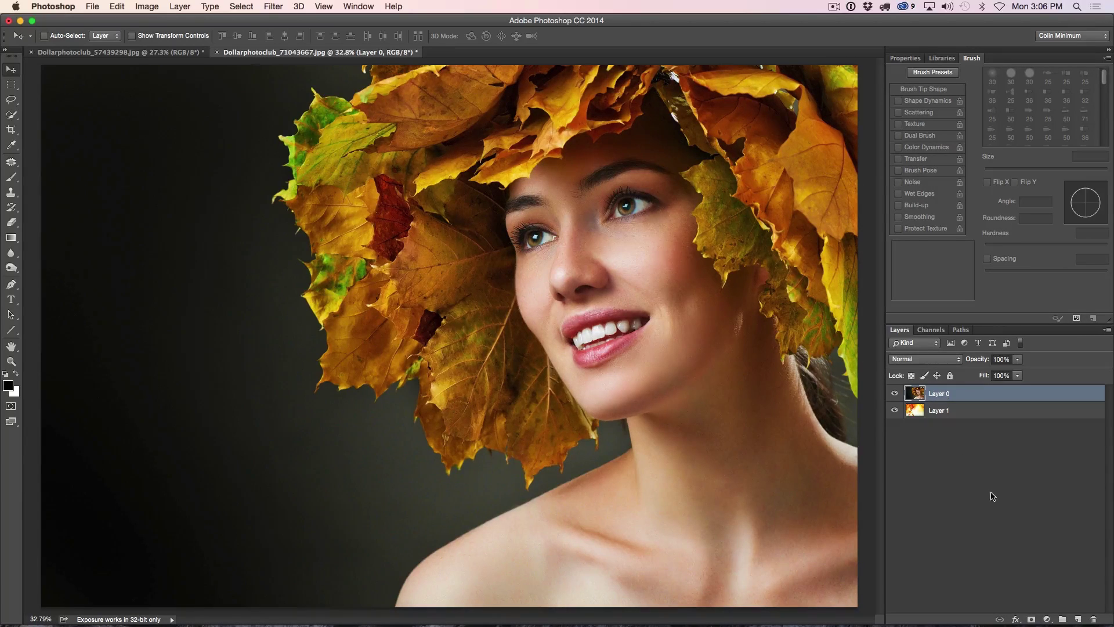
click(1032, 619)
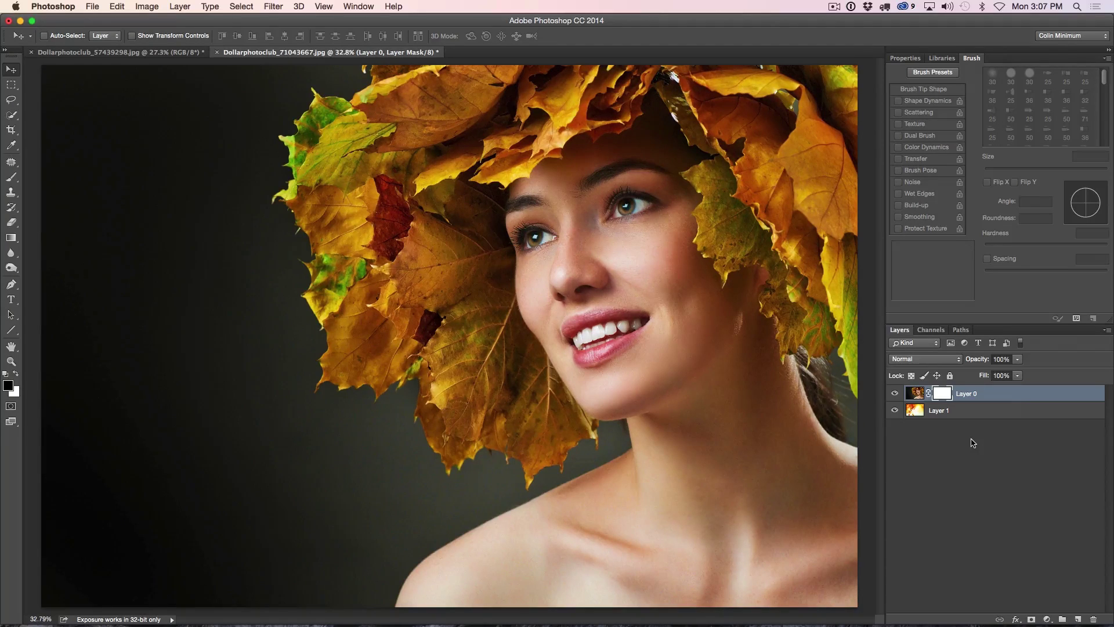
click(894, 393)
click(894, 394)
Paint a black zigzag across Layer 0's mask with an 80 px soft brush and paint part of it back with white.
click(13, 177)
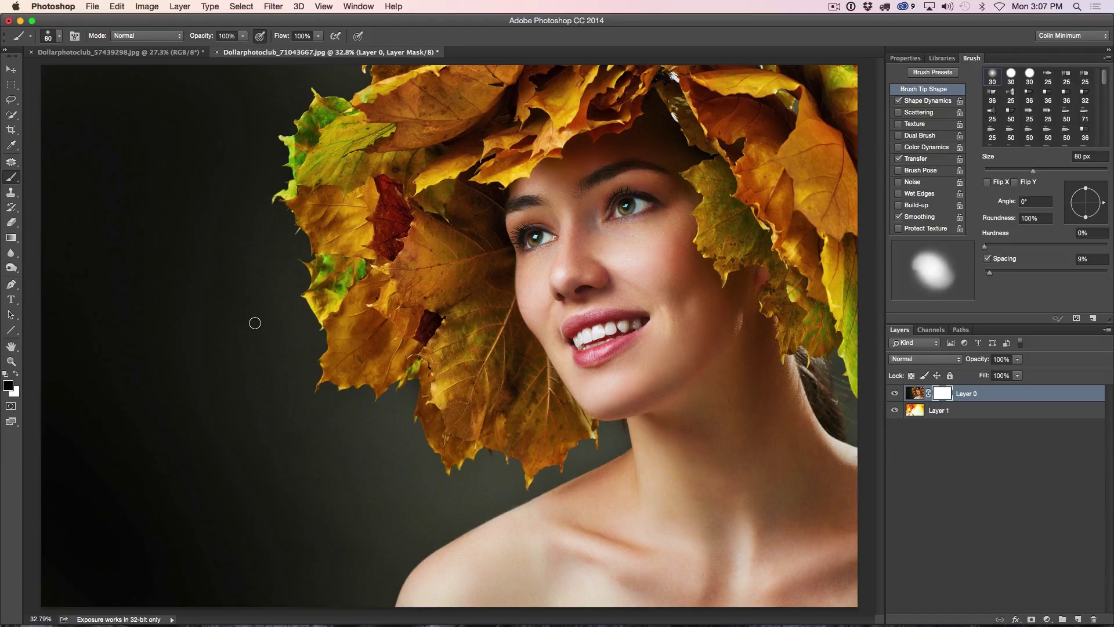
mouse_move(466, 337)
mouse_down()
mouse_move(538, 260)
mouse_move(419, 360)
mouse_move(310, 492)
mouse_move(250, 443)
mouse_move(188, 416)
mouse_move(119, 338)
mouse_move(57, 175)
mouse_up()
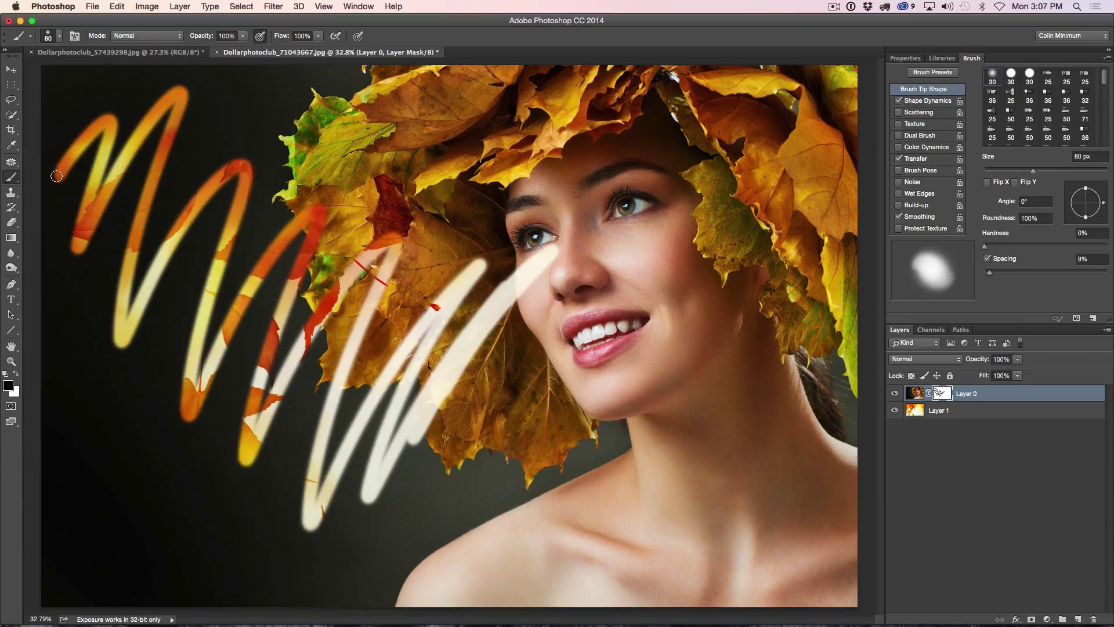
key(x)
mouse_move(118, 343)
mouse_down()
mouse_move(197, 174)
mouse_move(235, 204)
mouse_move(179, 401)
mouse_move(290, 325)
mouse_move(359, 400)
mouse_move(417, 441)
mouse_up()
drag(557, 331, 533, 290)
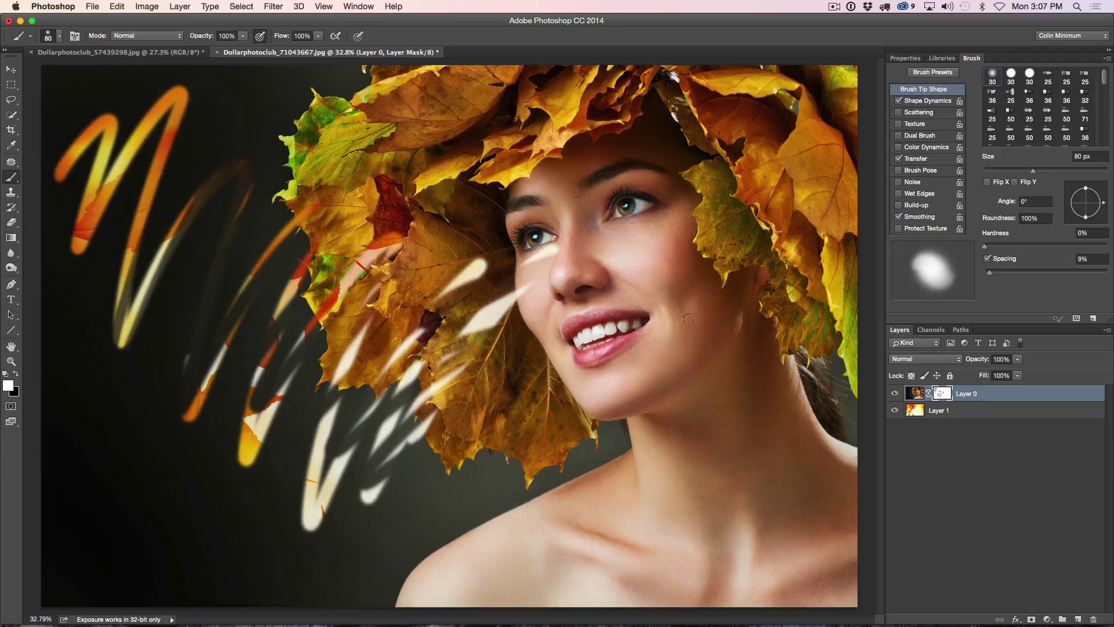
shift+click(941, 393)
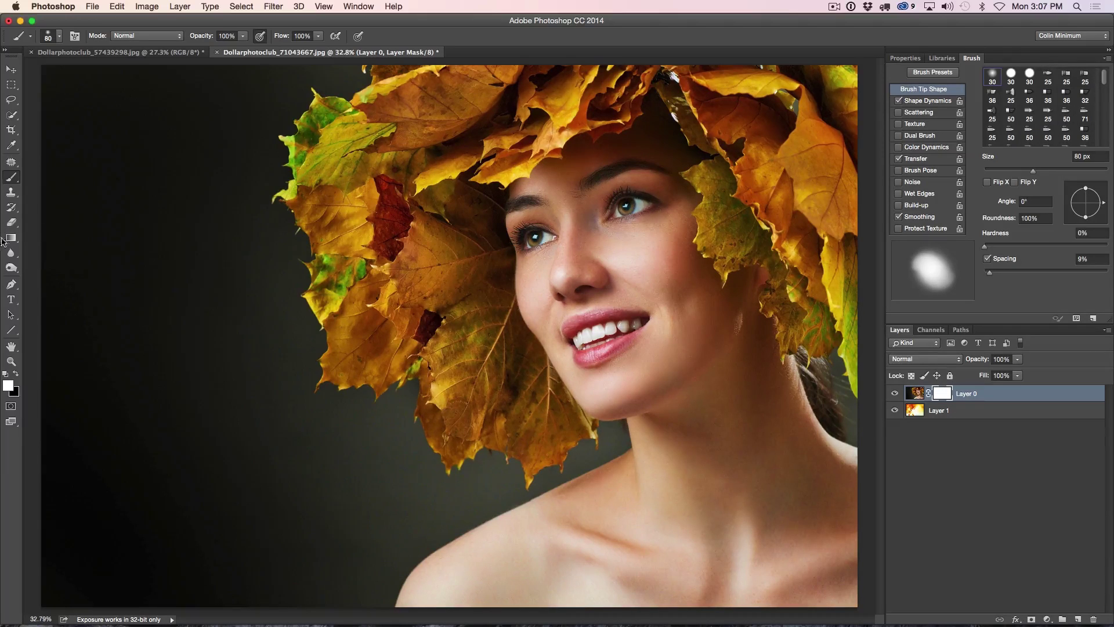
Activate the Gradient tool with the Foreground to Background preset.
drag(10, 239, 60, 238)
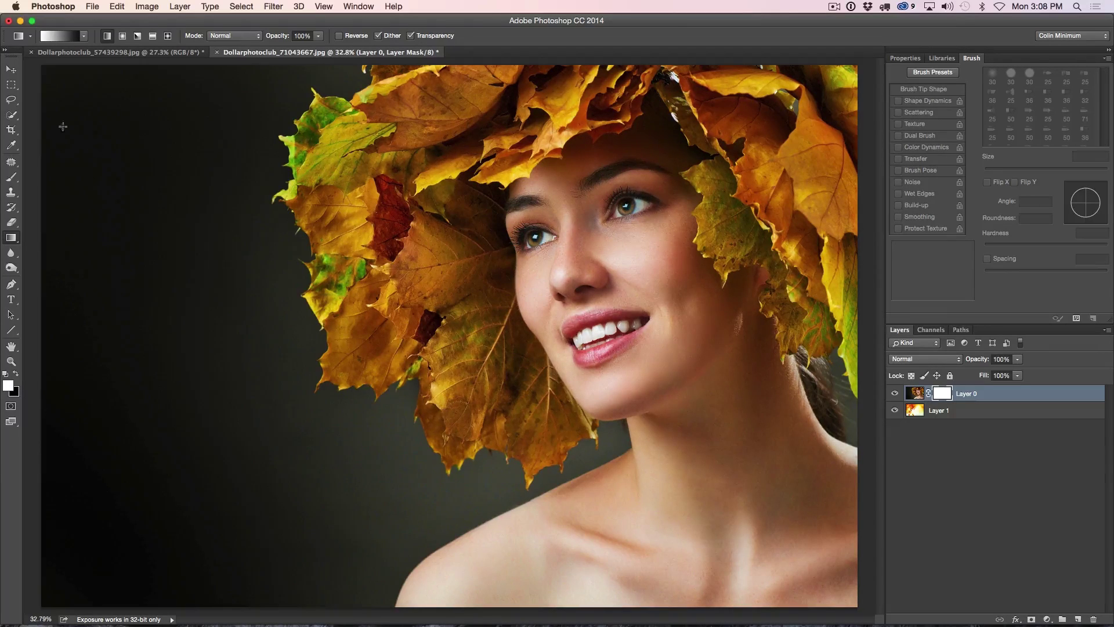
click(85, 37)
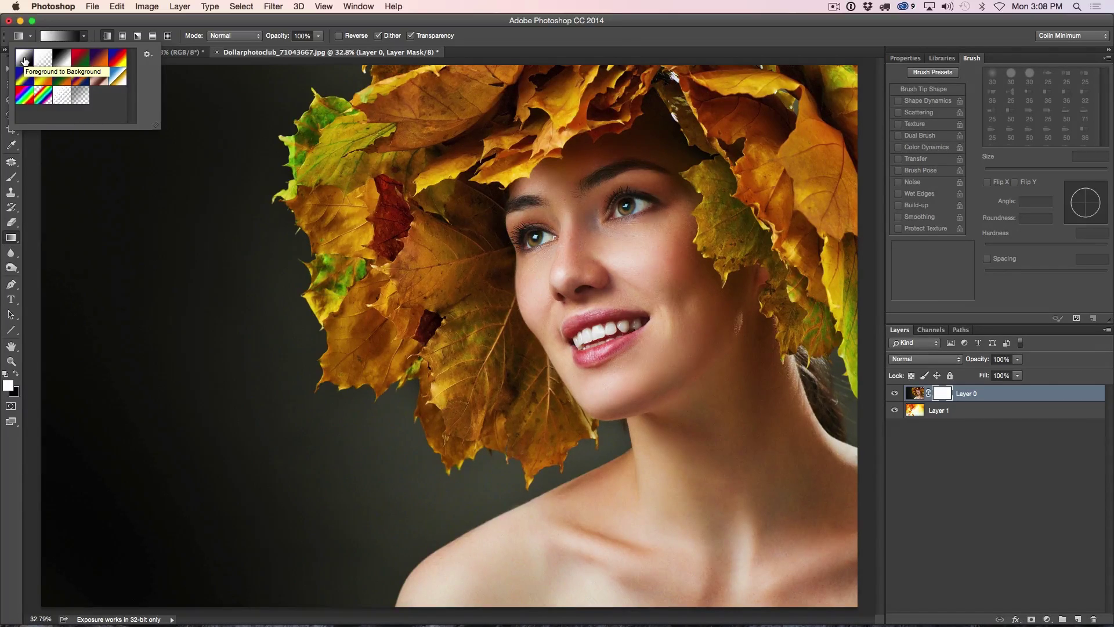
click(134, 20)
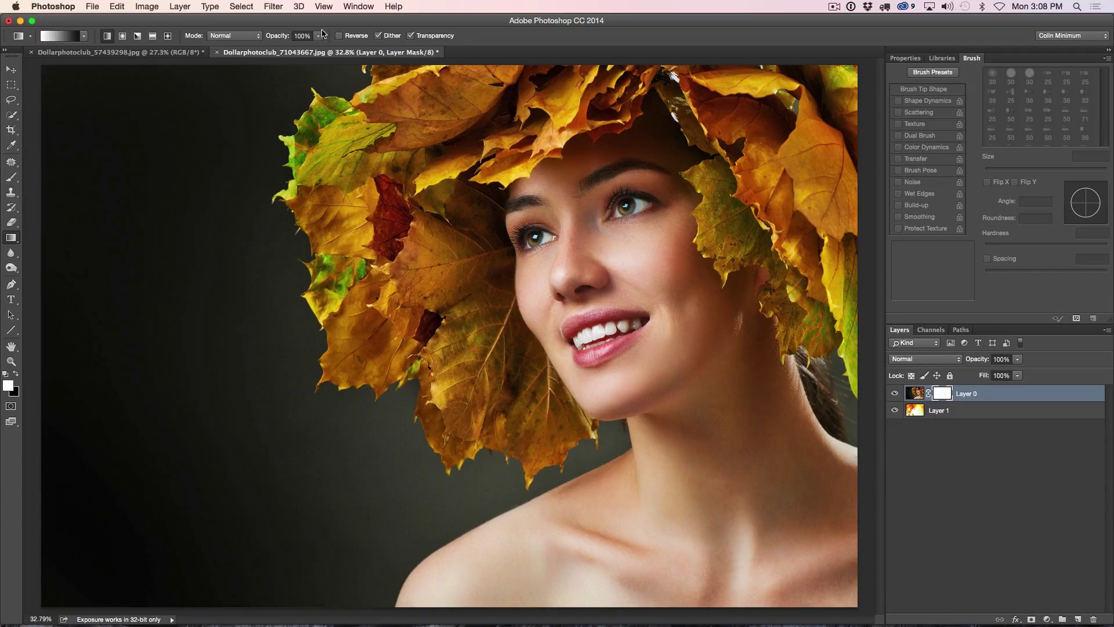
Compare targeting Layer 0's image with targeting its mask, and view the mask's properties.
click(915, 394)
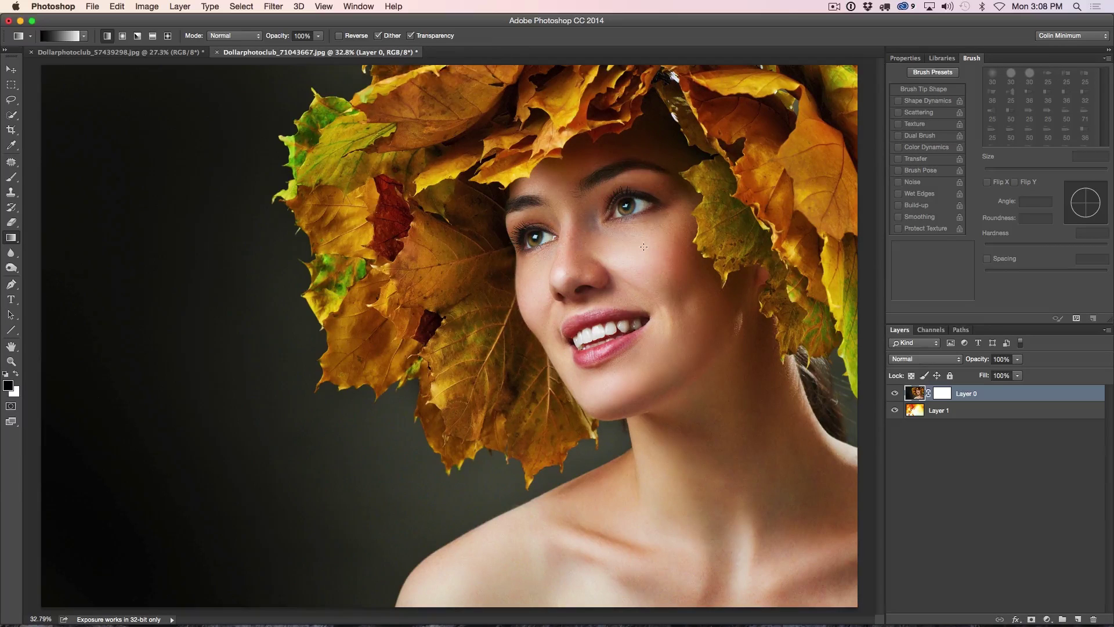
click(943, 394)
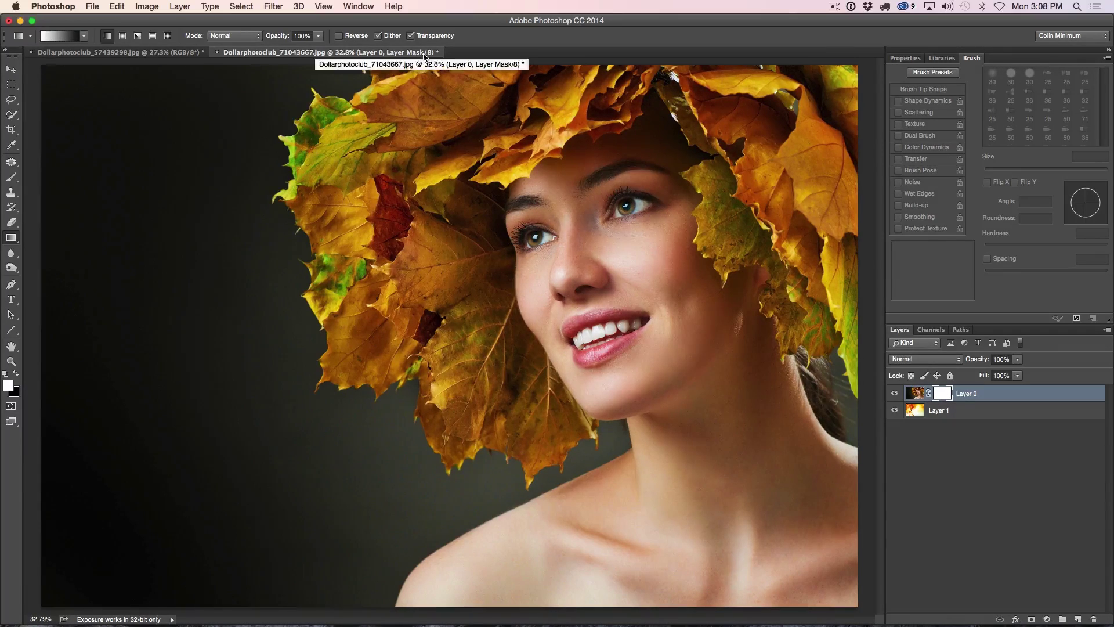
double_click(945, 394)
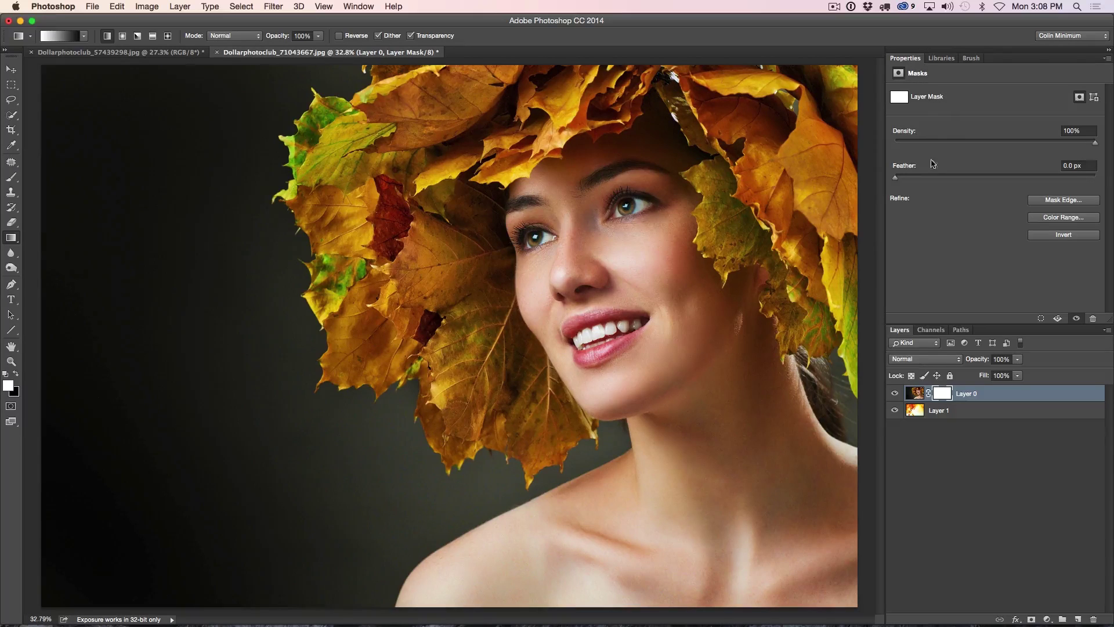
click(915, 393)
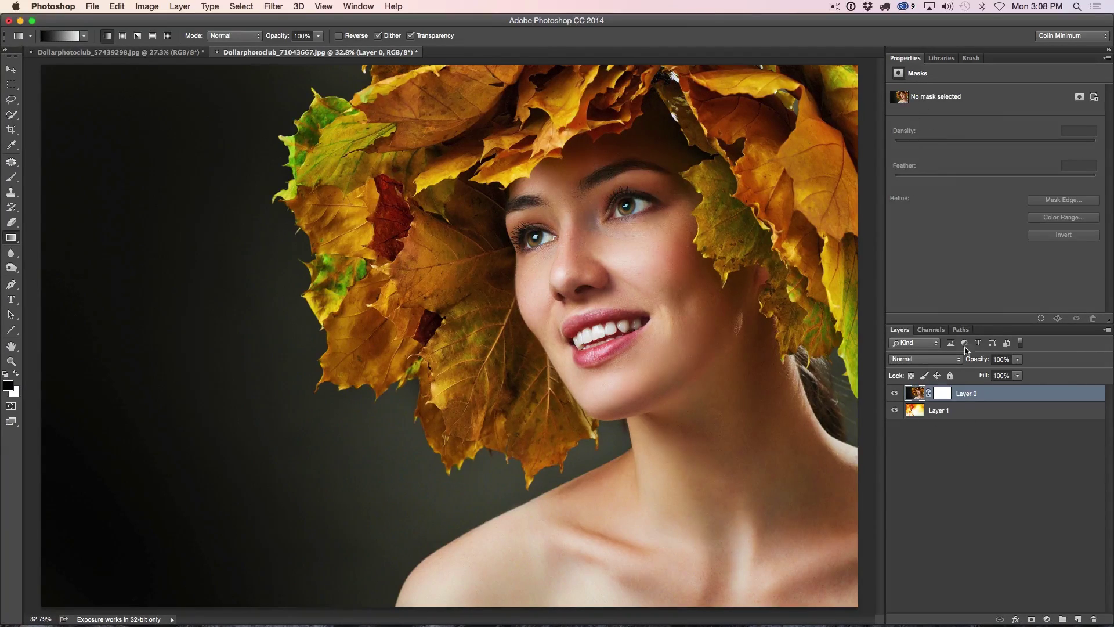
Draw a white-to-black linear gradient on Layer 0's mask from beside the mouth to the dark left background, and view the mask alone.
click(942, 393)
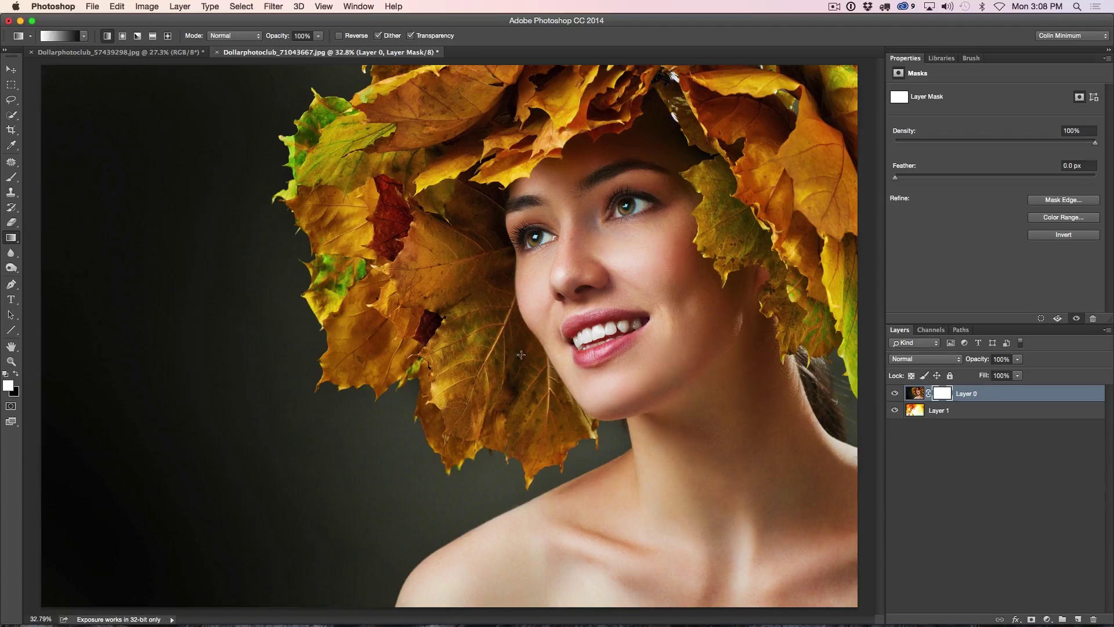
drag(593, 370, 254, 299)
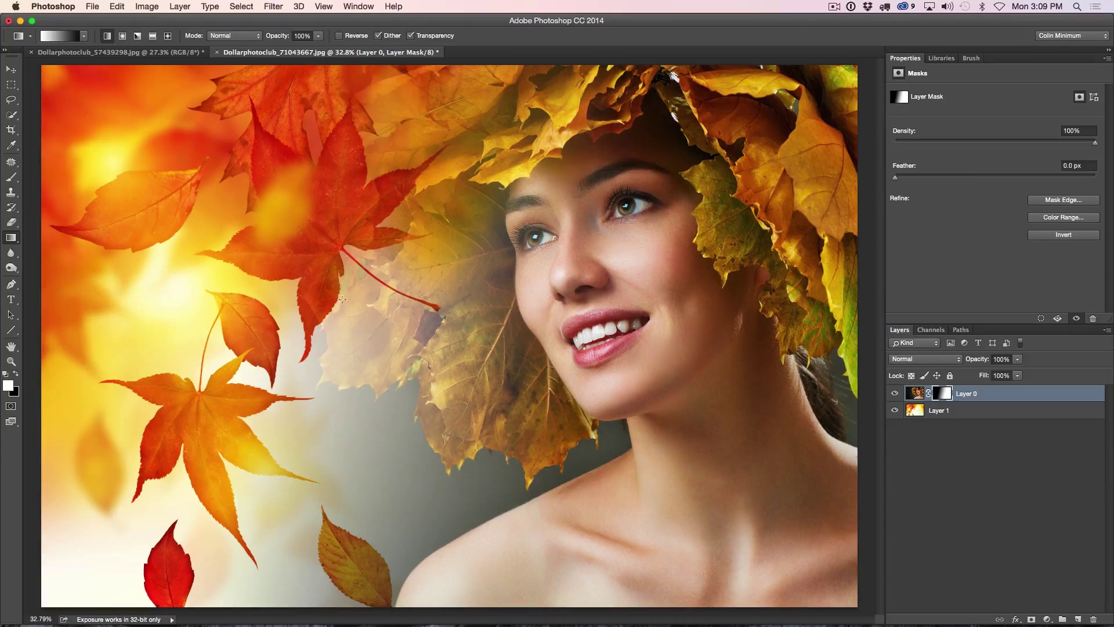
alt+click(948, 393)
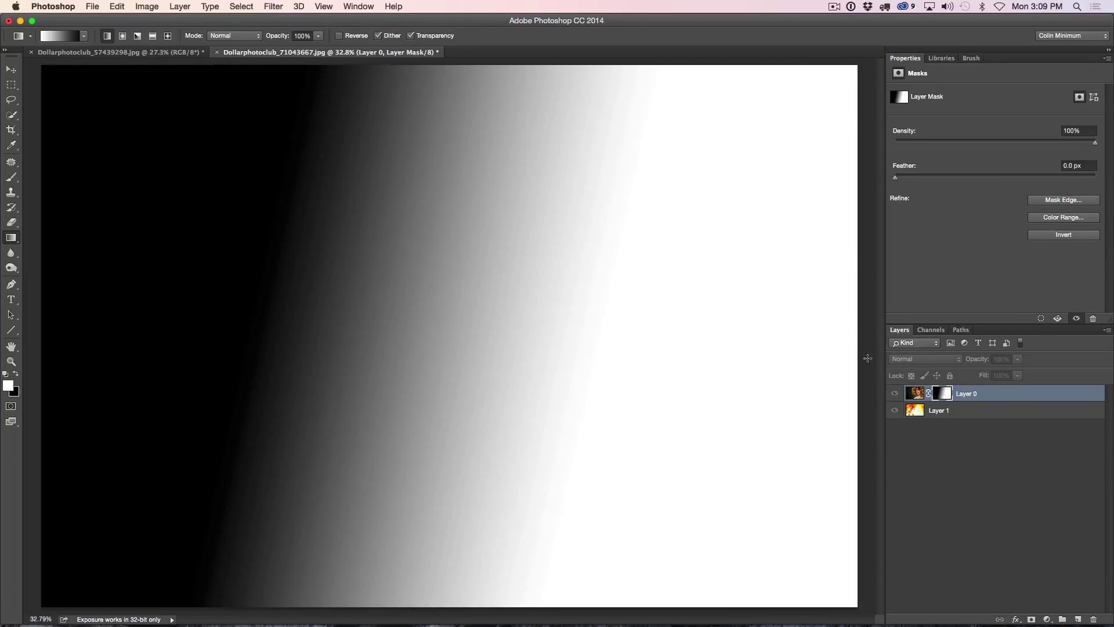
Target Layer 0's image instead of its mask and draw a horizontal black-to-white gradient from near the right edge toward the face.
click(917, 392)
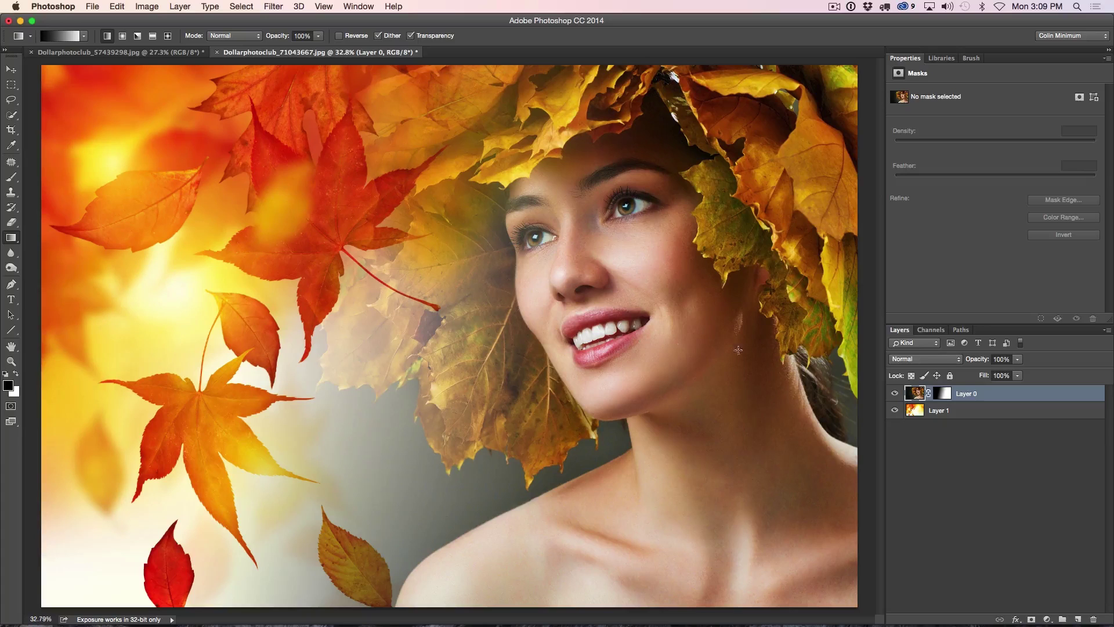
click(894, 394)
click(894, 394)
drag(814, 237, 600, 238)
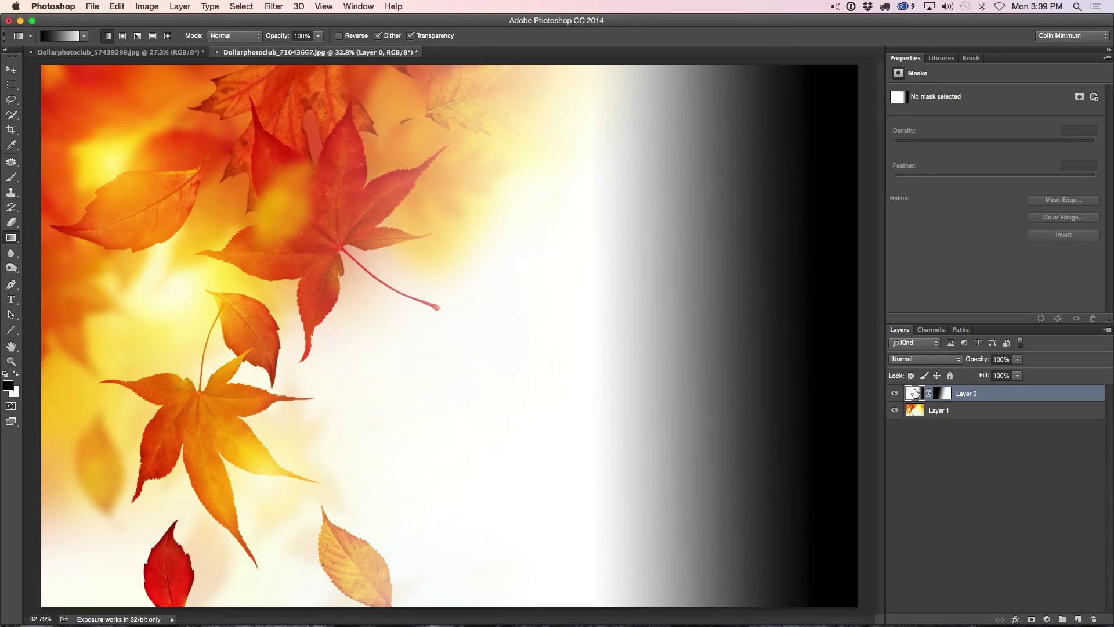
Undo the gradient on Layer 0's image and target its mask, with white as foreground colour and black as background.
key(super+z)
click(942, 393)
click(942, 394)
key(x)
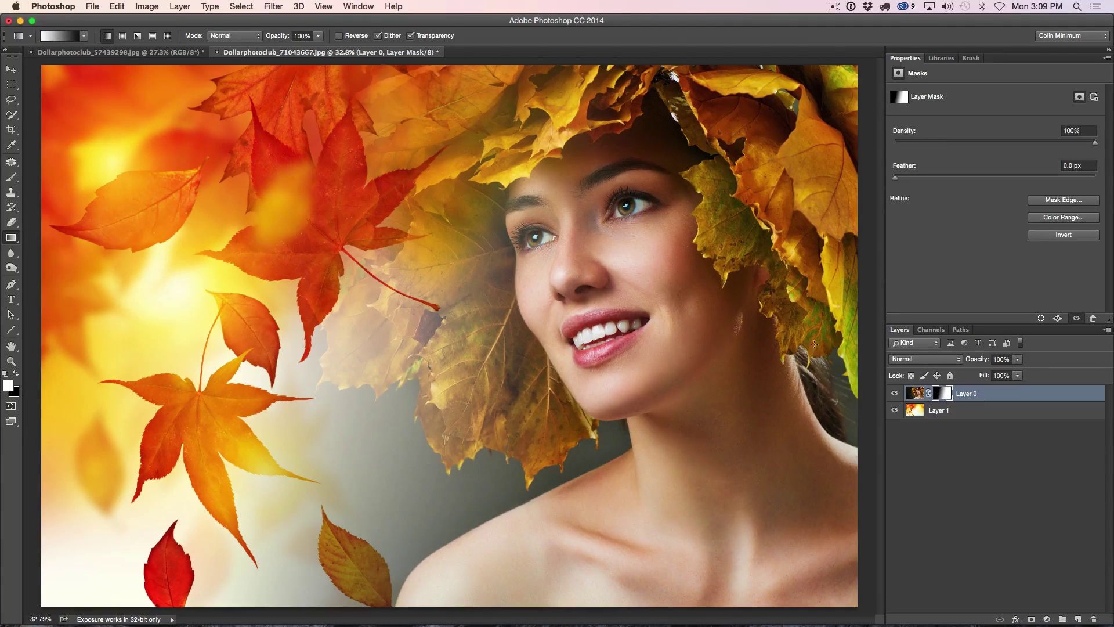
Try short, long, diagonal and near-vertical white-to-black gradients on Layer 0's mask to compare the blends.
drag(753, 344, 659, 338)
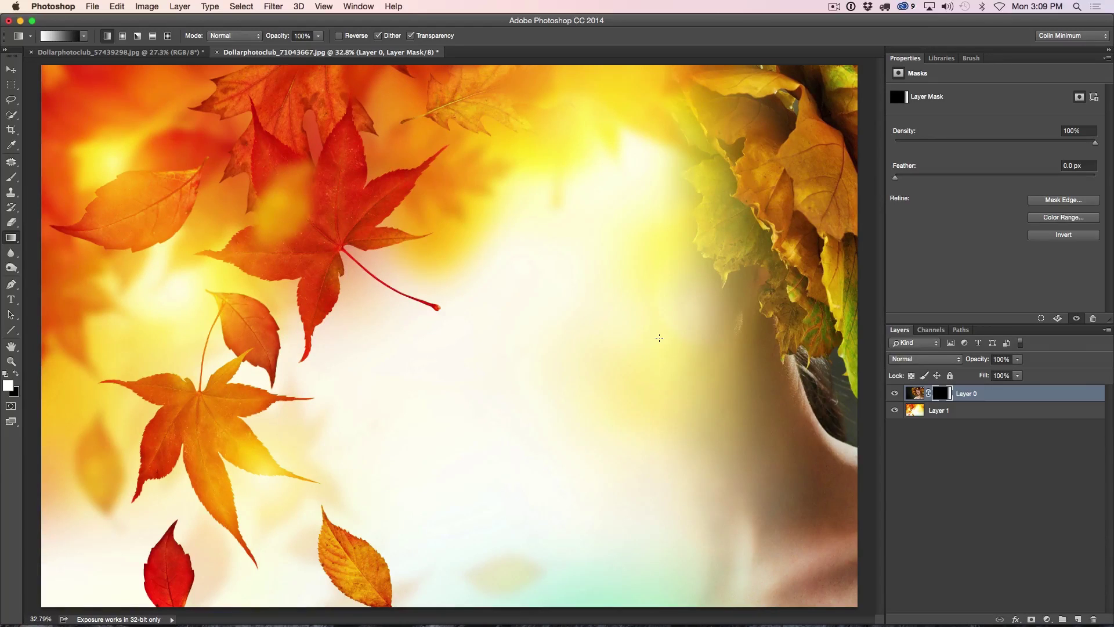
drag(744, 316, 377, 303)
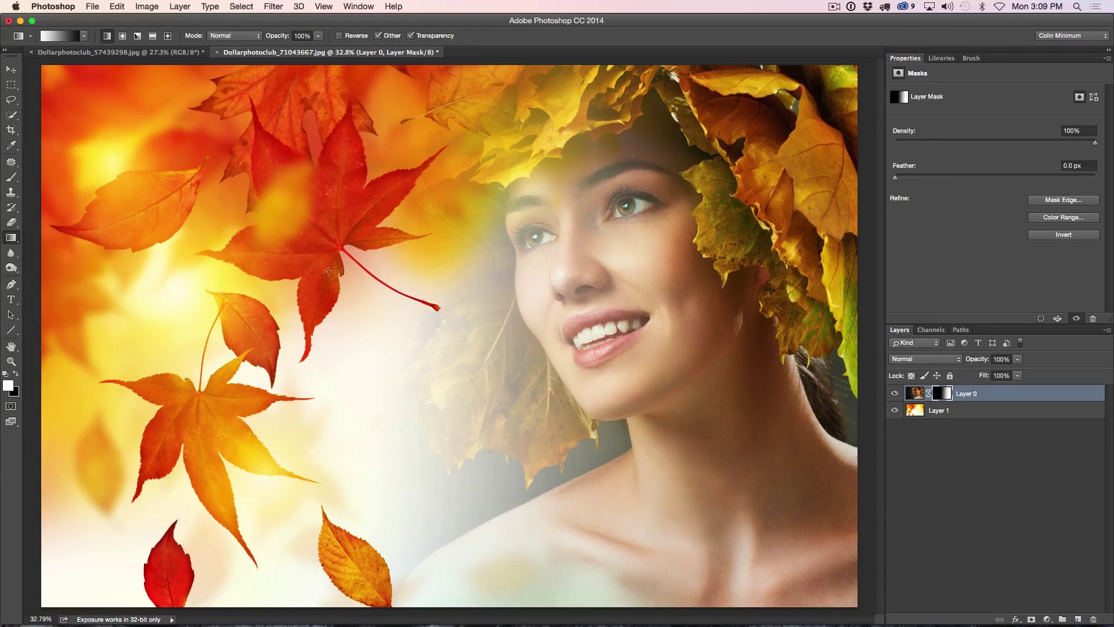
drag(182, 191, 611, 432)
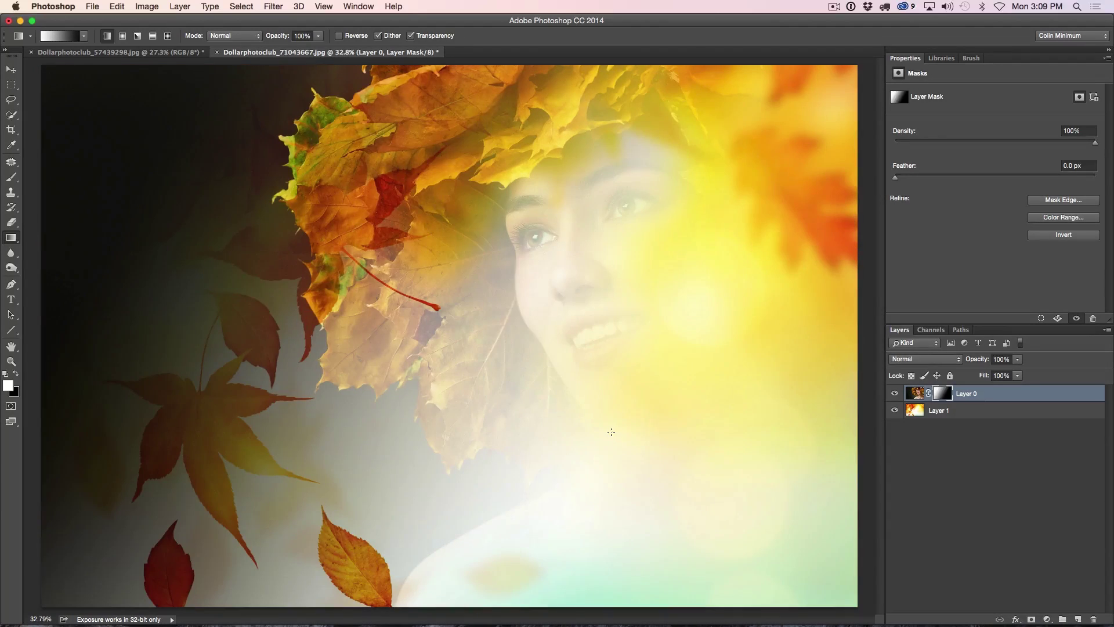
drag(634, 181, 557, 534)
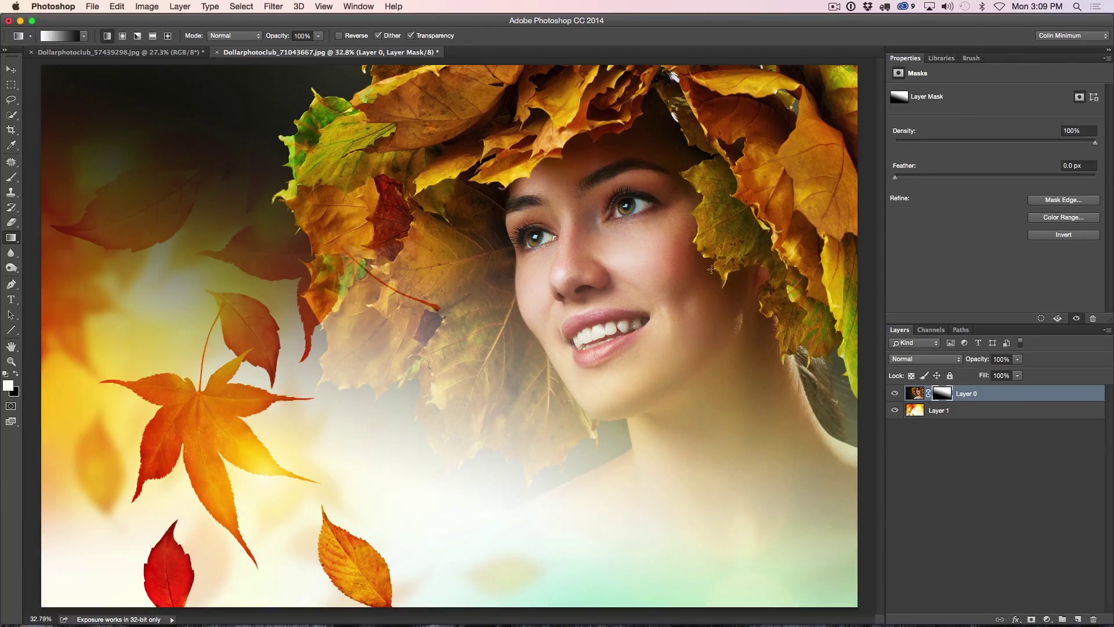
Draw a horizontal white-to-black gradient on Layer 0's mask from beside the woman's jaw to the leaf stem beyond her face.
drag(754, 281, 352, 278)
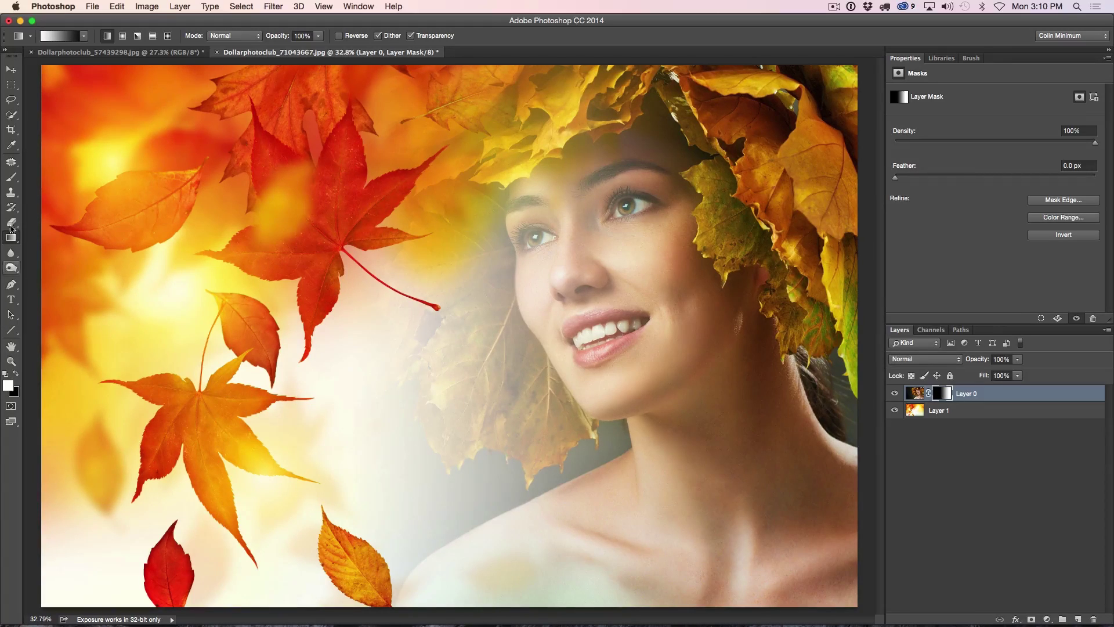
Activate the Brush tool and show its detailed brush settings.
click(12, 179)
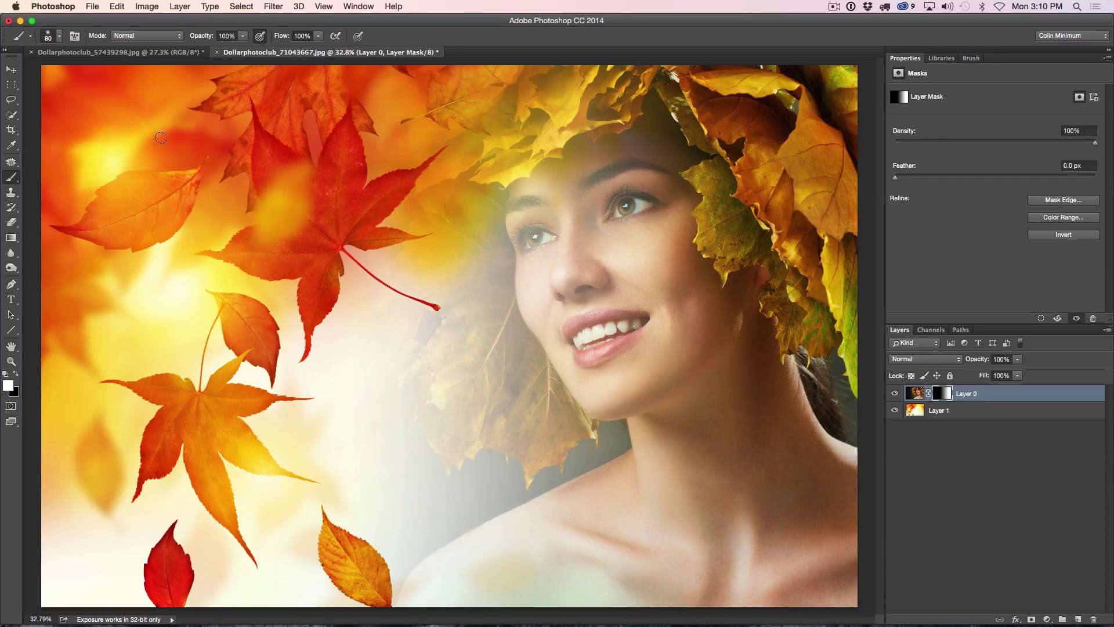
click(968, 58)
click(358, 6)
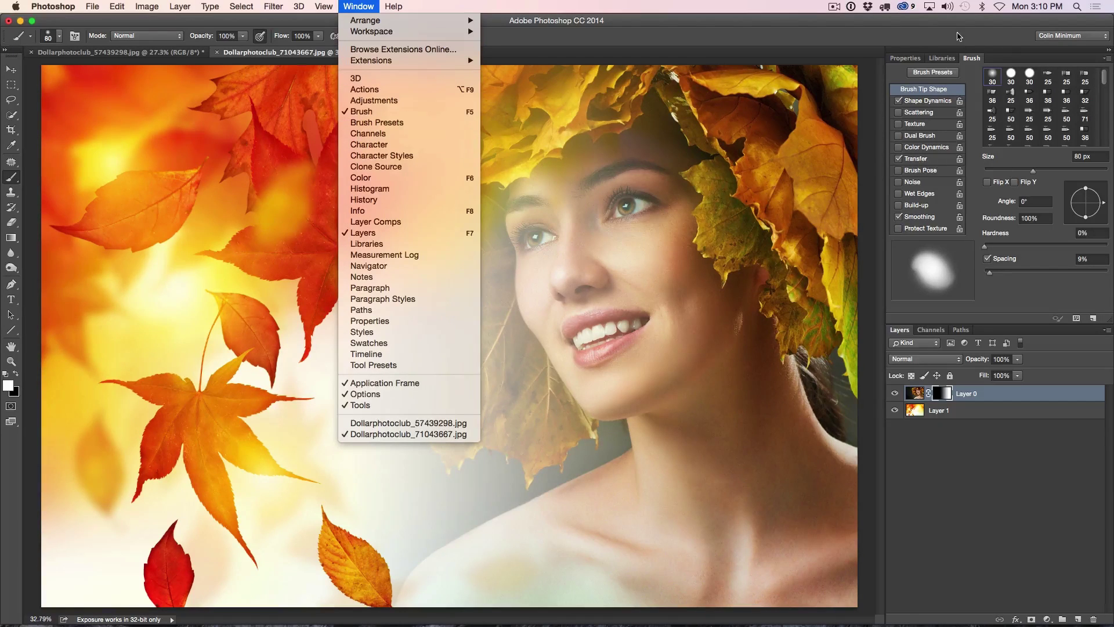
click(956, 38)
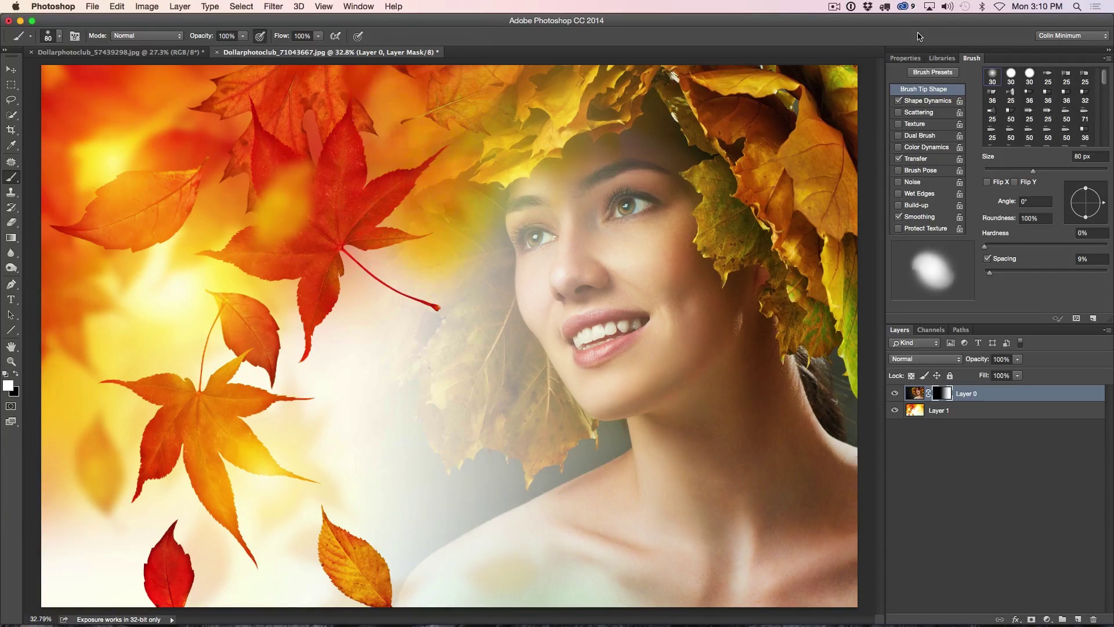
Turn off Shape Dynamics for the brush and keep the Transfer opacity jitter controlled by Pen Pressure.
click(899, 101)
click(927, 163)
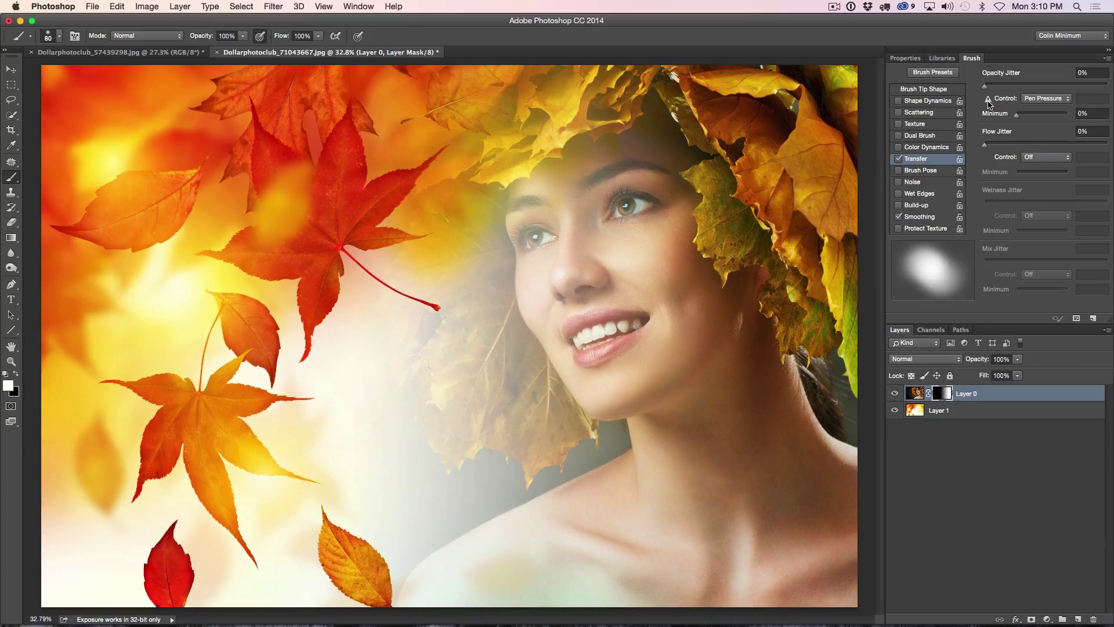
mouse_move(989, 104)
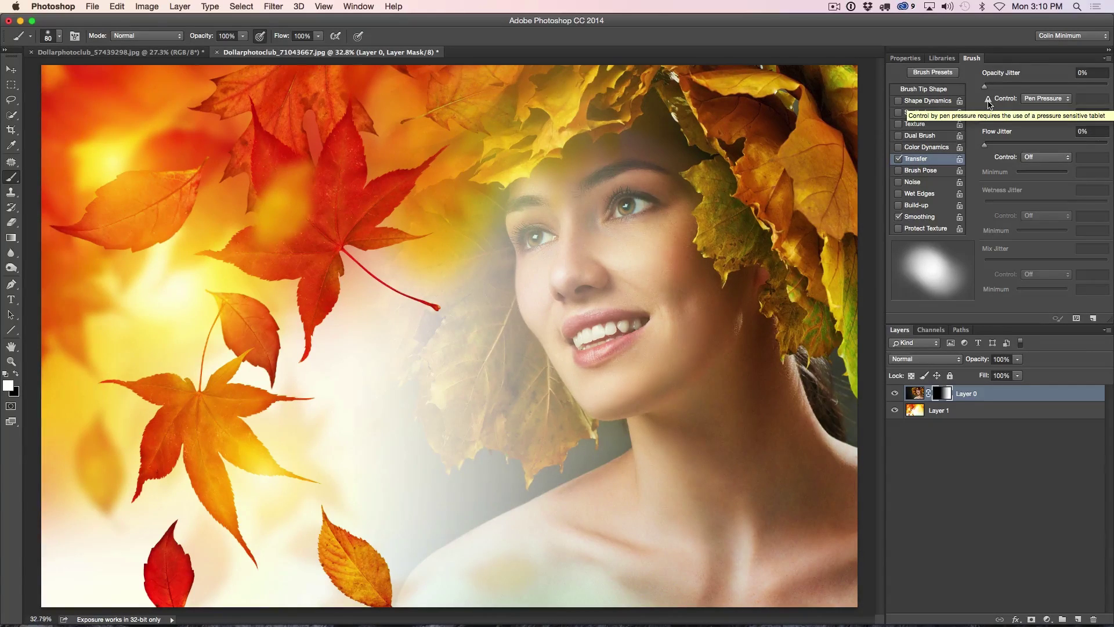
click(1046, 100)
click(1048, 98)
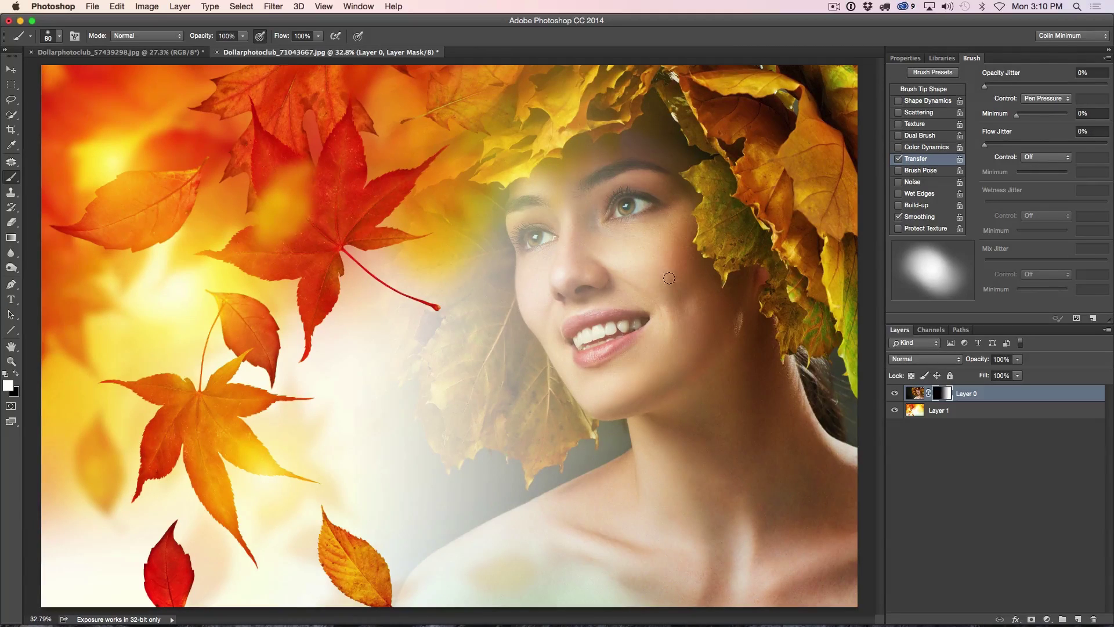
Try painting white over the faded eye and face on Layer 0's mask with a 400 px brush.
key(bracketright)
key(bracketright)
key(bracketright)
key(bracketright)
key(bracketright)
key(bracketright)
key(bracketright)
key(bracketright)
key(bracketright)
key(bracketright)
key(bracketright)
key(bracketright)
key(bracketleft)
key(bracketleft)
key(bracketleft)
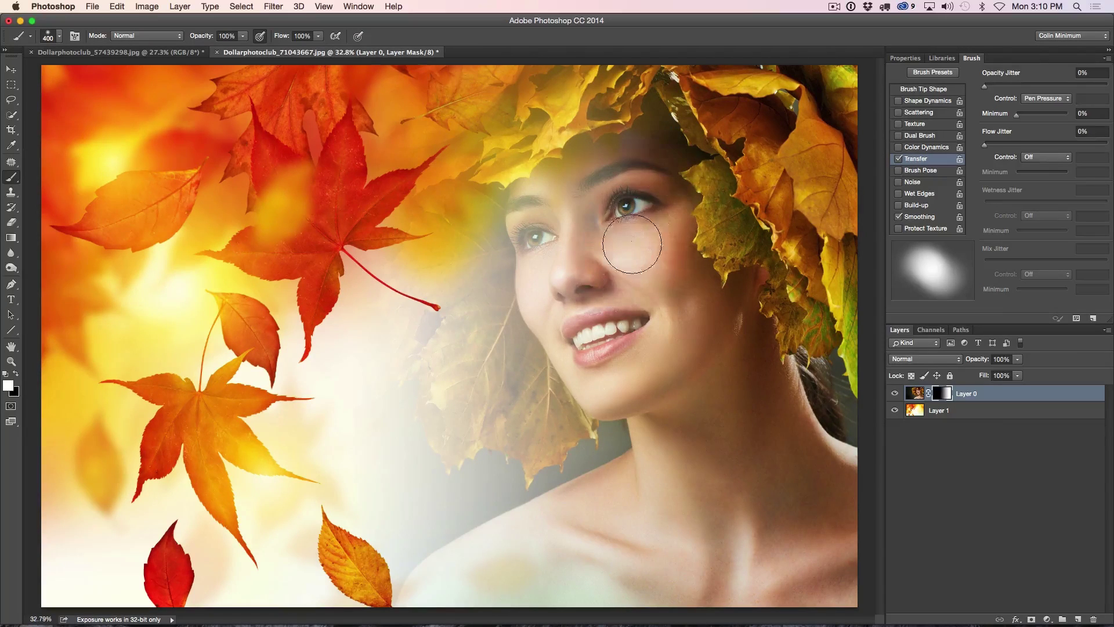
mouse_move(585, 229)
mouse_down()
mouse_move(580, 136)
mouse_move(542, 185)
mouse_move(582, 271)
mouse_move(583, 336)
mouse_move(642, 372)
mouse_move(574, 303)
mouse_move(543, 325)
mouse_move(592, 319)
mouse_move(542, 226)
mouse_up()
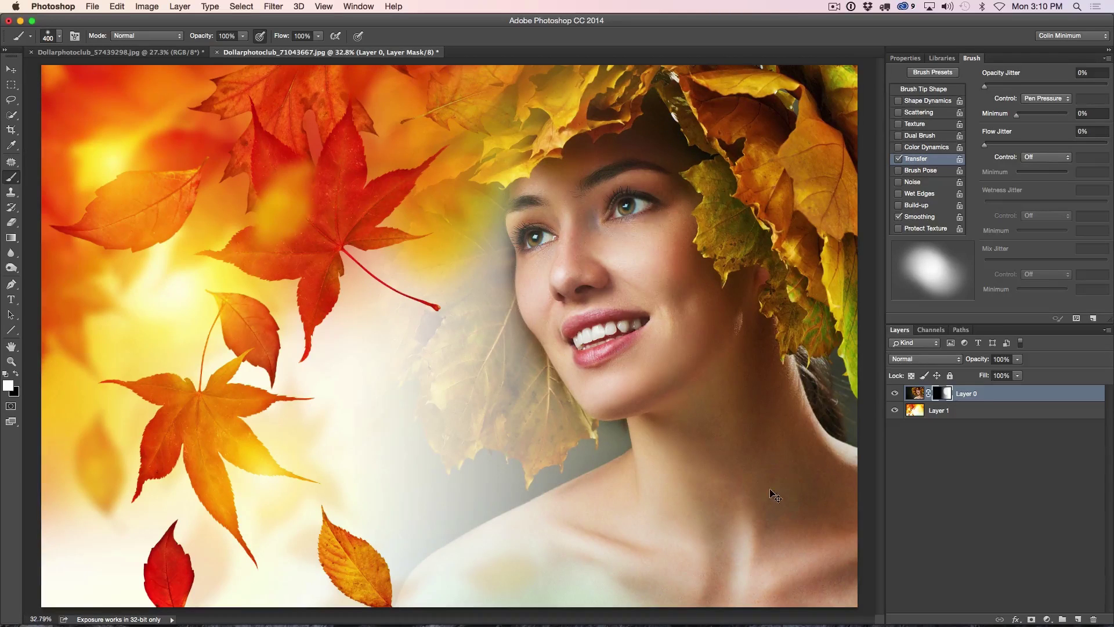
key(super+z)
Paint white on Layer 0's mask over the forehead, cheek and neck with a 175 px brush.
key(bracketleft)
key(bracketleft)
key(bracketleft)
key(bracketleft)
mouse_move(629, 149)
mouse_down()
mouse_move(617, 127)
mouse_move(605, 190)
mouse_move(645, 194)
mouse_move(680, 264)
mouse_up()
mouse_move(612, 152)
mouse_down()
mouse_move(587, 247)
mouse_move(588, 145)
mouse_move(589, 259)
mouse_move(674, 295)
mouse_move(661, 388)
mouse_move(757, 327)
mouse_move(744, 282)
mouse_move(752, 395)
mouse_move(777, 385)
mouse_move(752, 440)
mouse_move(795, 488)
mouse_move(729, 534)
mouse_up()
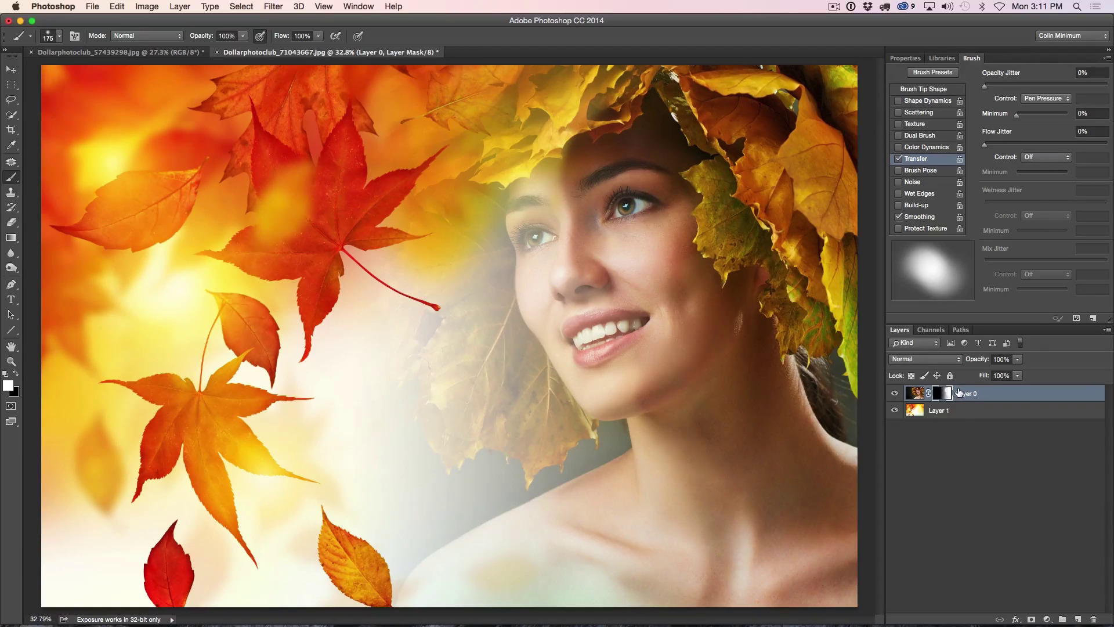
Enlarge the soft brush to 400 px and paint white on the mask from the forehead down across the face to the chin and neck.
click(58, 36)
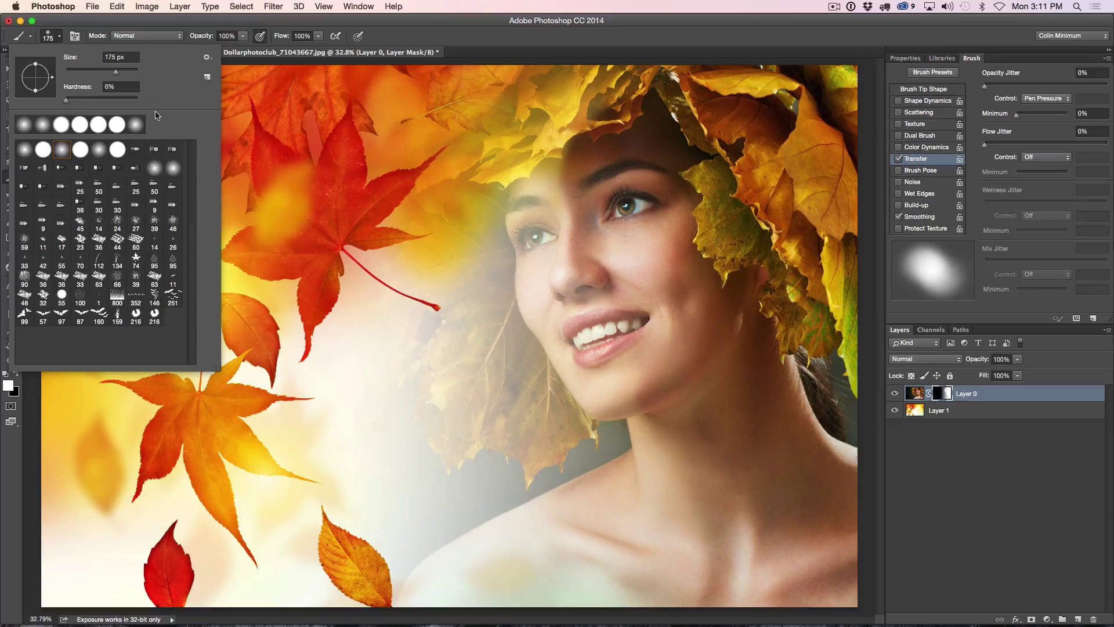
click(698, 169)
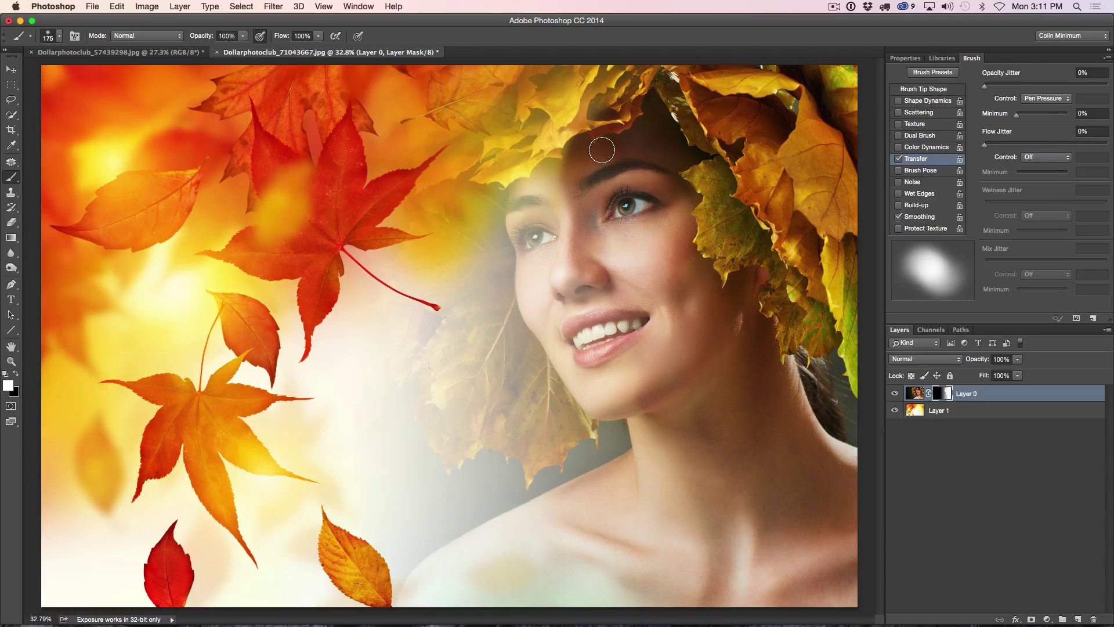
key(bracketright)
key(bracketright)
key(bracketright)
key(bracketright)
mouse_move(567, 159)
mouse_down()
mouse_move(556, 189)
mouse_move(562, 144)
mouse_move(561, 213)
mouse_move(564, 178)
mouse_move(589, 355)
mouse_move(570, 301)
mouse_move(636, 387)
mouse_move(619, 371)
mouse_move(688, 346)
mouse_move(726, 491)
mouse_move(575, 238)
mouse_move(580, 165)
mouse_move(582, 207)
mouse_move(573, 176)
mouse_move(592, 120)
mouse_move(571, 156)
mouse_move(562, 254)
mouse_move(584, 124)
mouse_move(586, 230)
mouse_move(621, 268)
mouse_move(587, 157)
mouse_move(629, 336)
mouse_move(654, 235)
mouse_move(593, 214)
mouse_move(688, 340)
mouse_move(662, 159)
mouse_move(600, 263)
mouse_move(684, 369)
mouse_move(706, 319)
mouse_move(775, 564)
mouse_up()
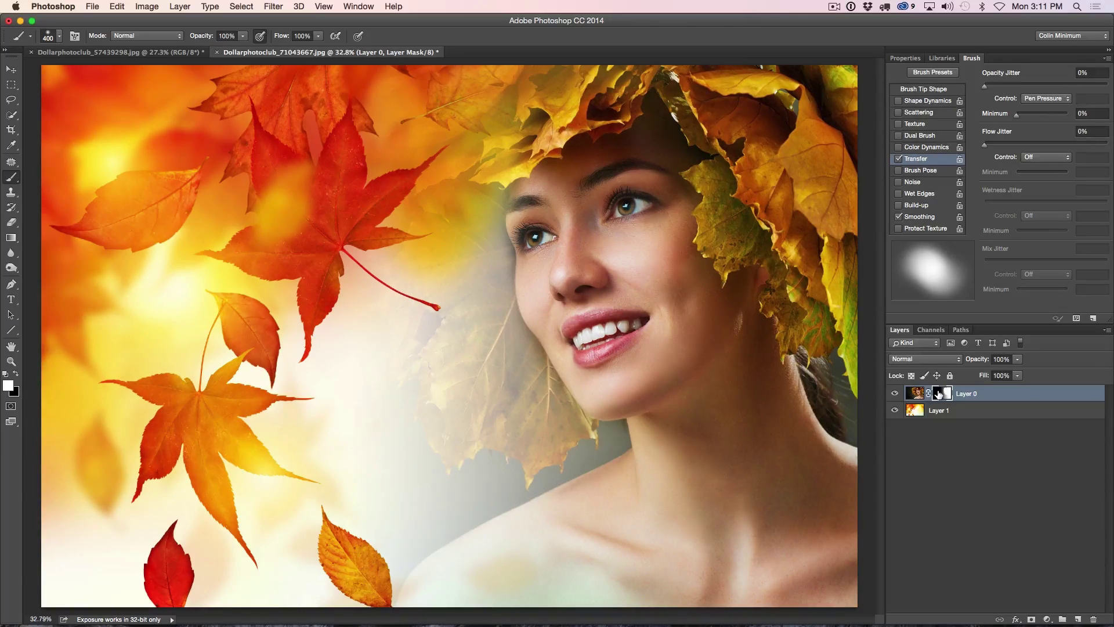
View Layer 0's mask by itself to examine the painted areas, and return to the composite image.
alt+click(939, 394)
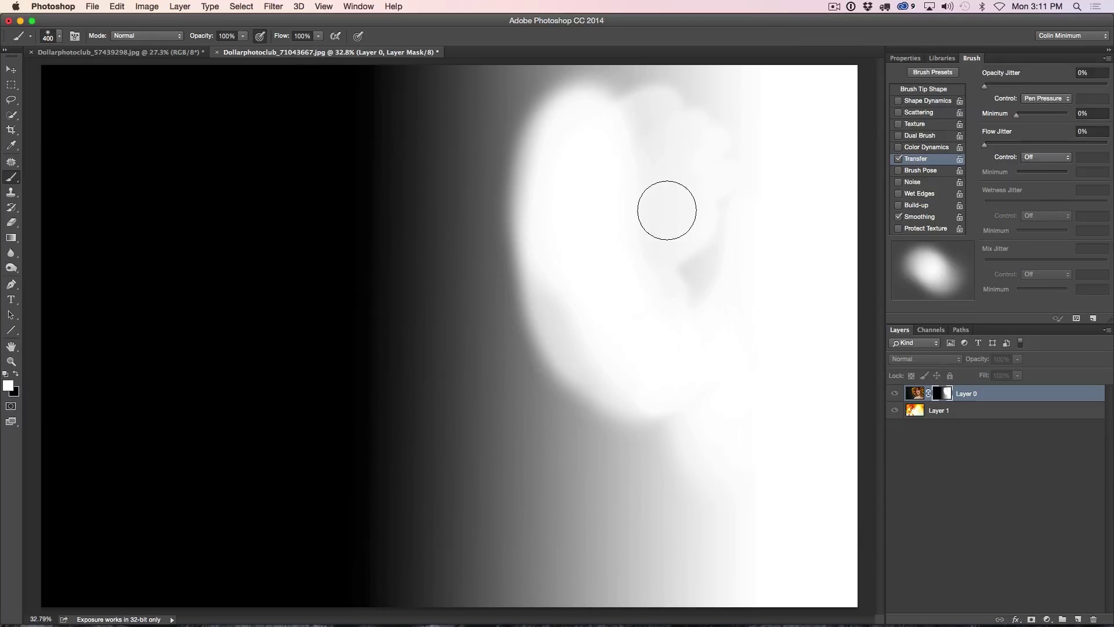
mouse_move(667, 210)
mouse_down()
mouse_move(706, 271)
mouse_move(713, 231)
mouse_move(733, 207)
mouse_move(723, 221)
mouse_move(726, 136)
mouse_move(677, 135)
mouse_move(689, 91)
mouse_move(630, 110)
mouse_move(625, 96)
mouse_move(636, 87)
mouse_move(668, 289)
mouse_move(705, 274)
mouse_move(680, 258)
mouse_move(602, 324)
mouse_up()
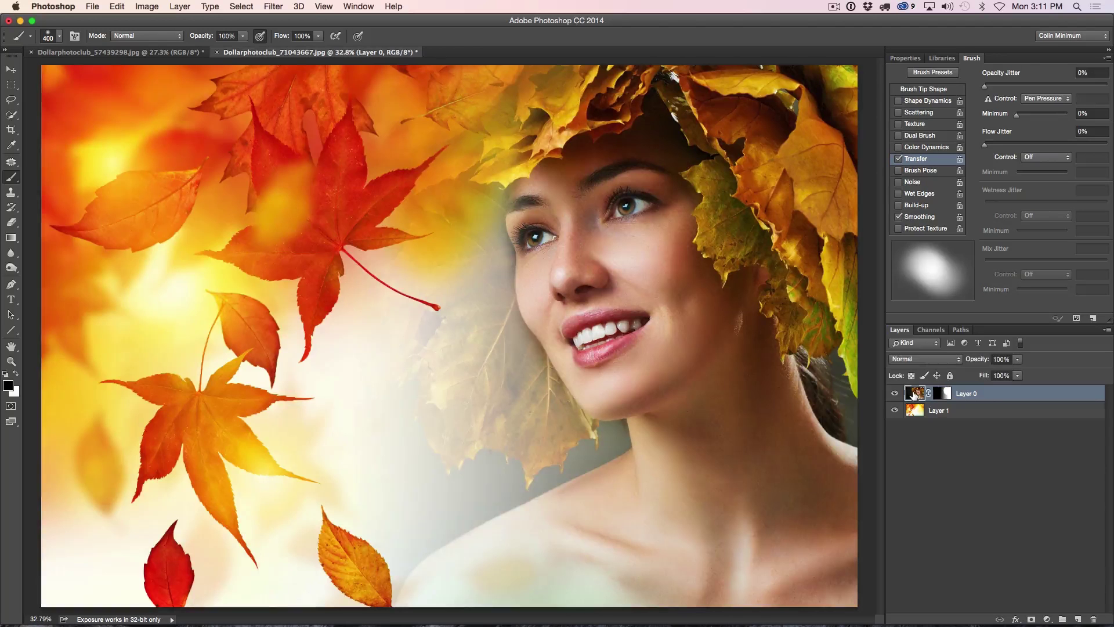
click(915, 394)
Feather Layer 0's mask by about 104.1 px, view the softened mask alone, and target the layer's image again.
click(939, 395)
drag(899, 178, 1024, 179)
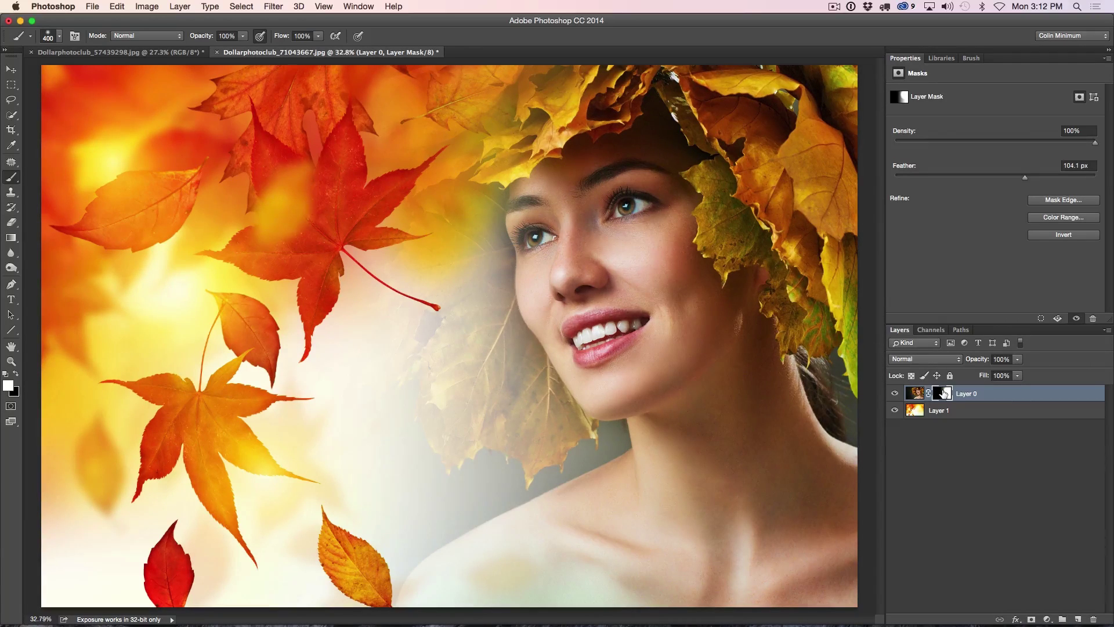
alt+click(944, 394)
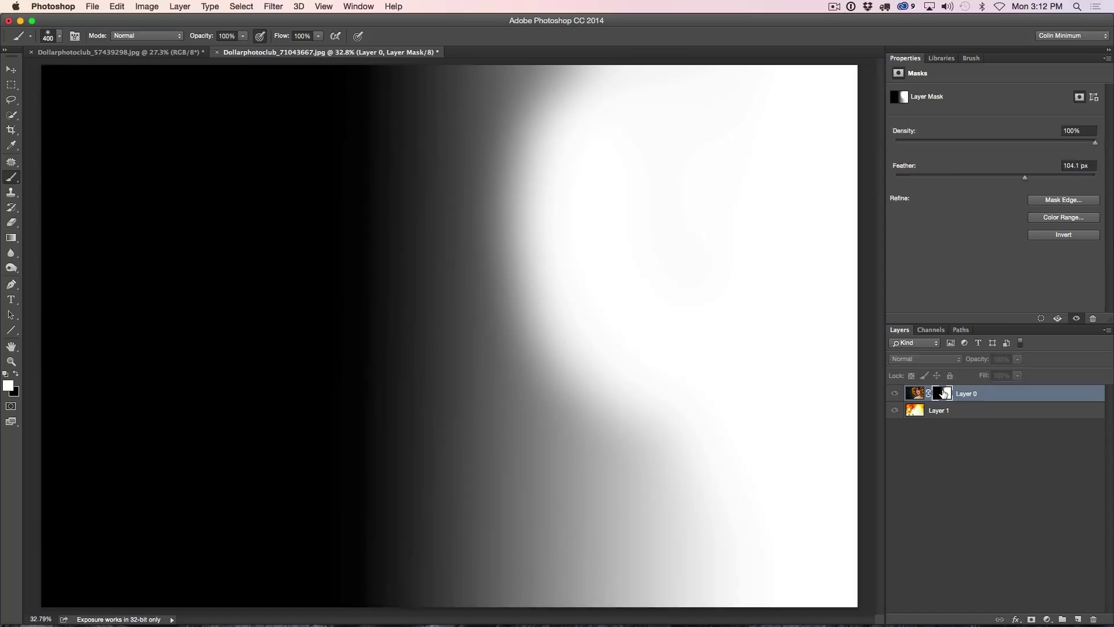
mouse_move(1023, 177)
mouse_down()
mouse_move(934, 178)
mouse_move(1027, 182)
mouse_up()
click(914, 394)
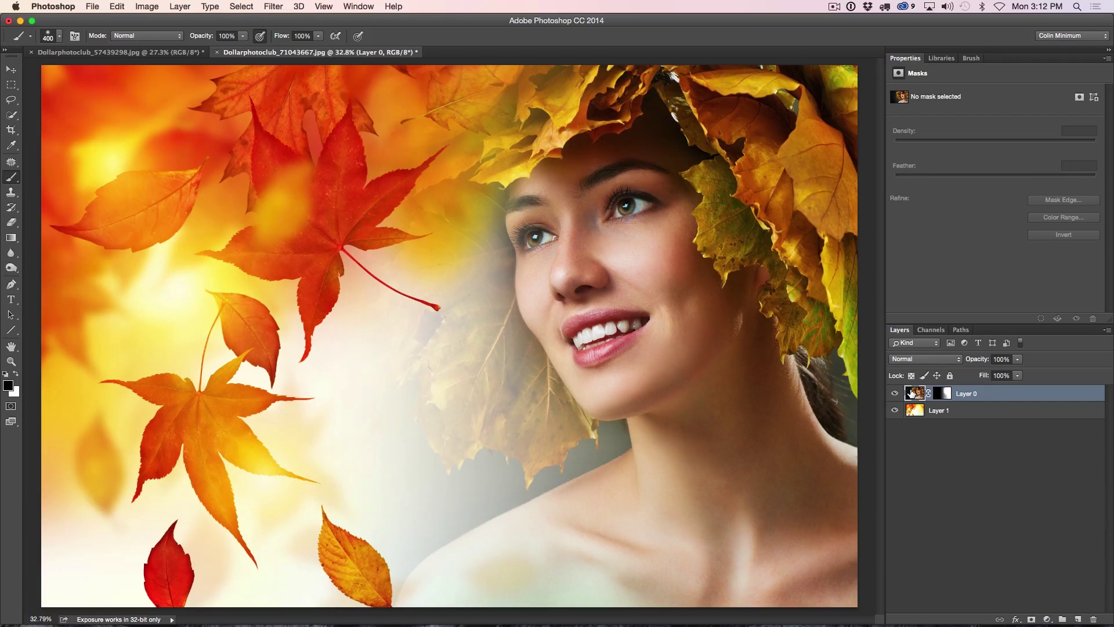